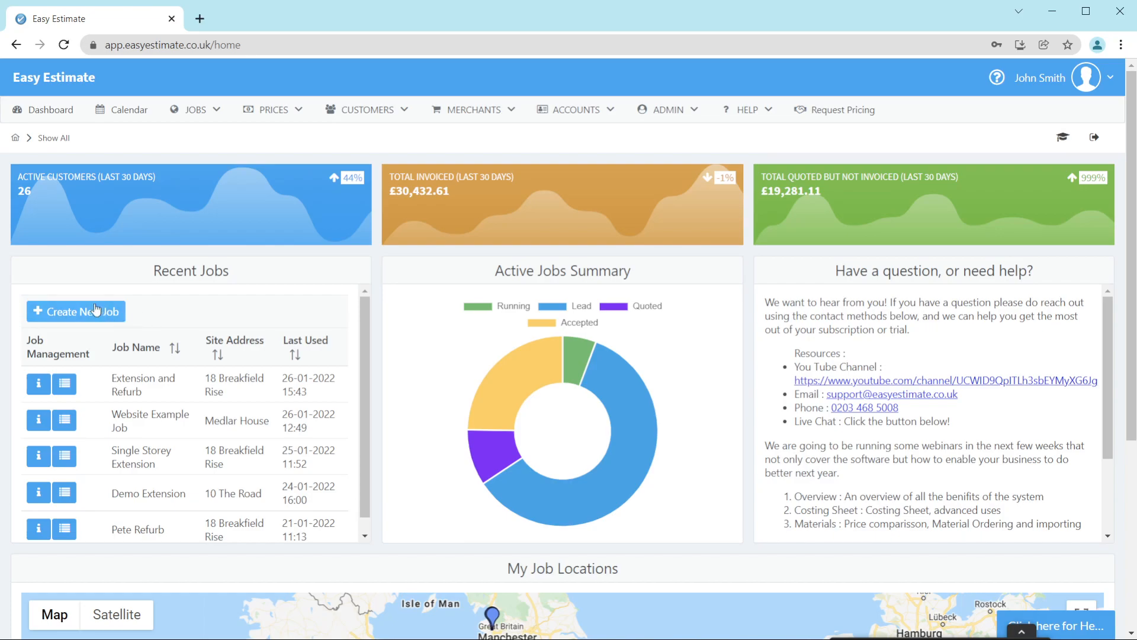
Start a new job and name it Single Storey Extension.
click(214, 111)
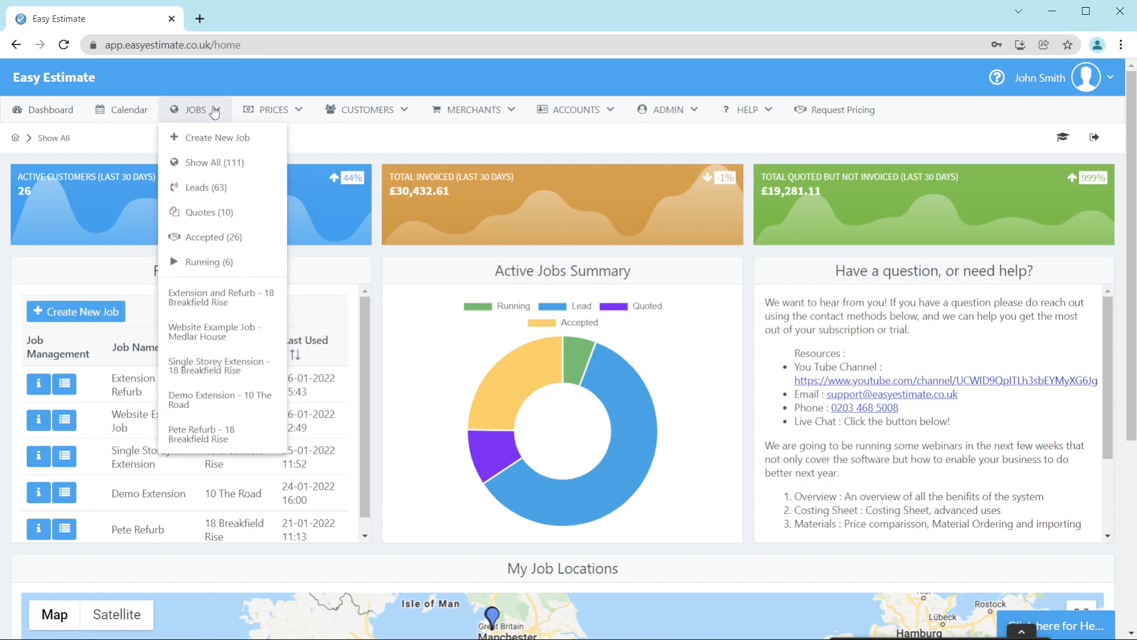
click(261, 141)
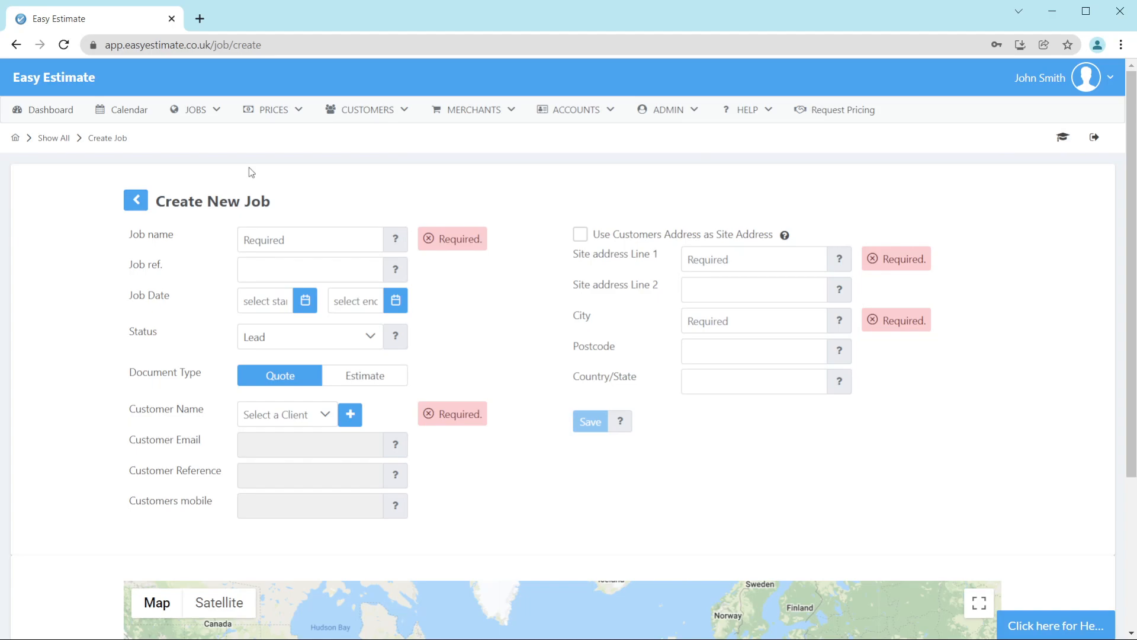
click(279, 239)
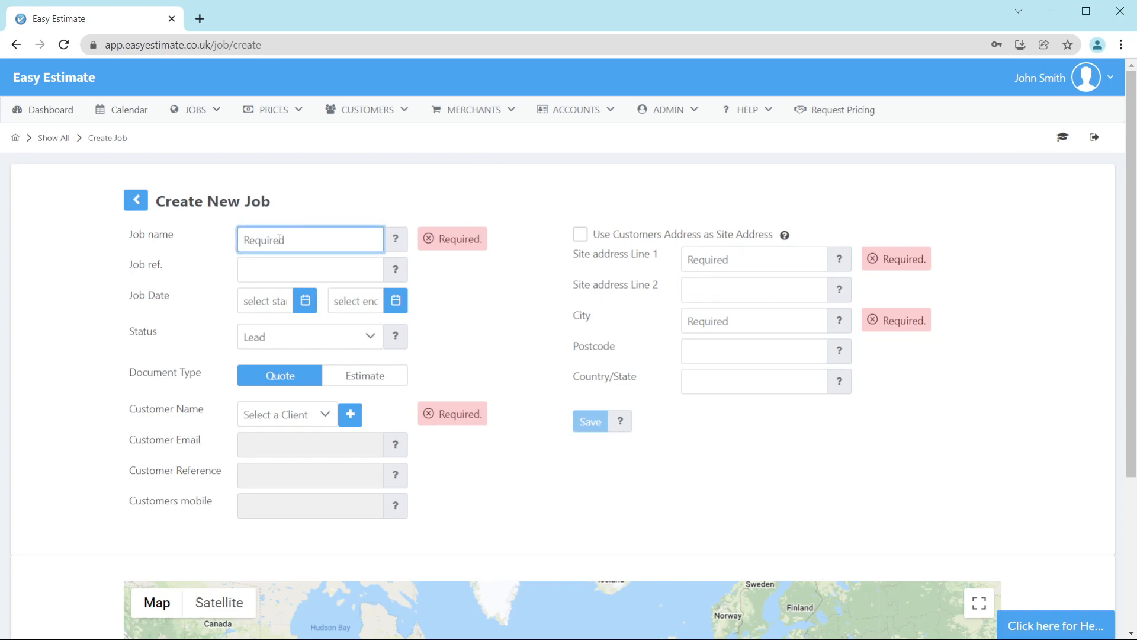
text(Single )
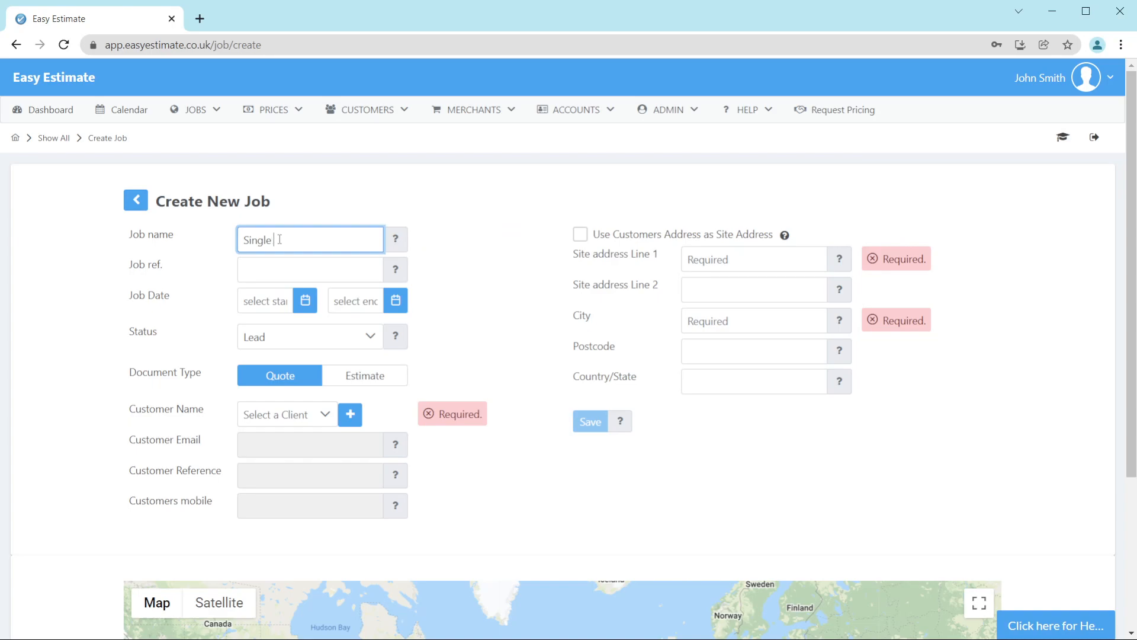
text(Storey Extension)
click(466, 261)
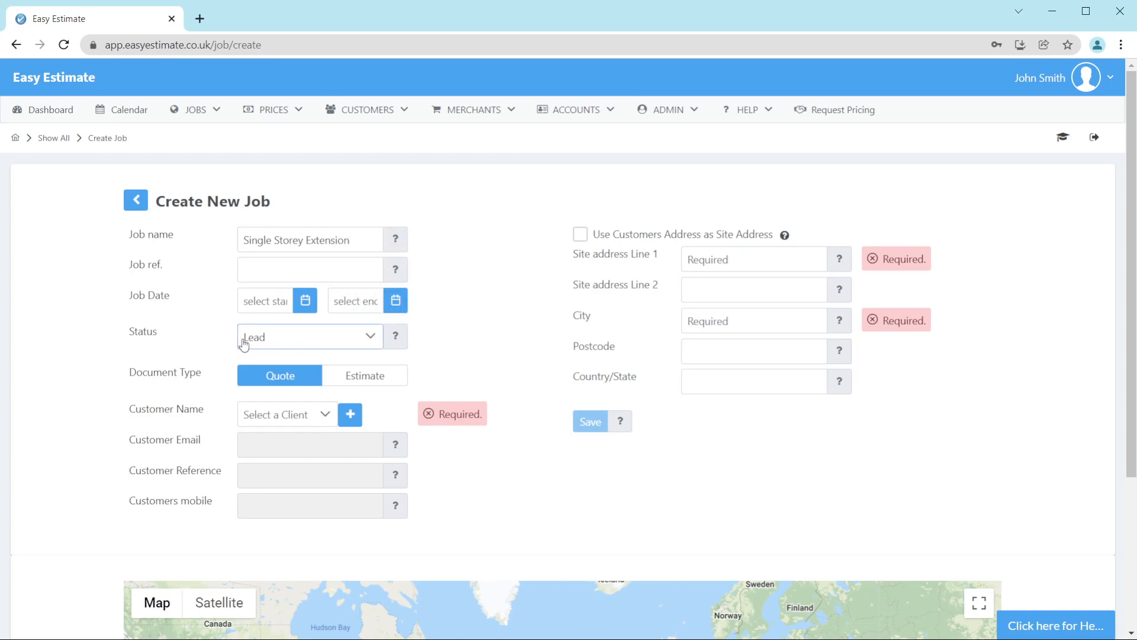
Review the job status options and try the Estimate document type, keeping Lead status and returning to Quote.
click(370, 339)
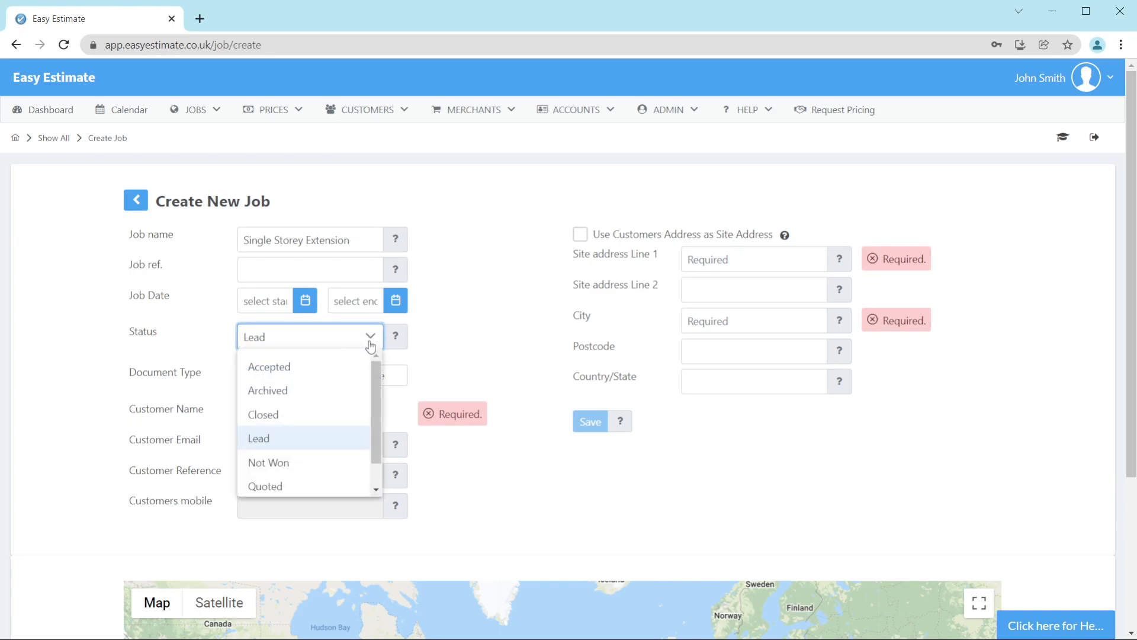
click(375, 491)
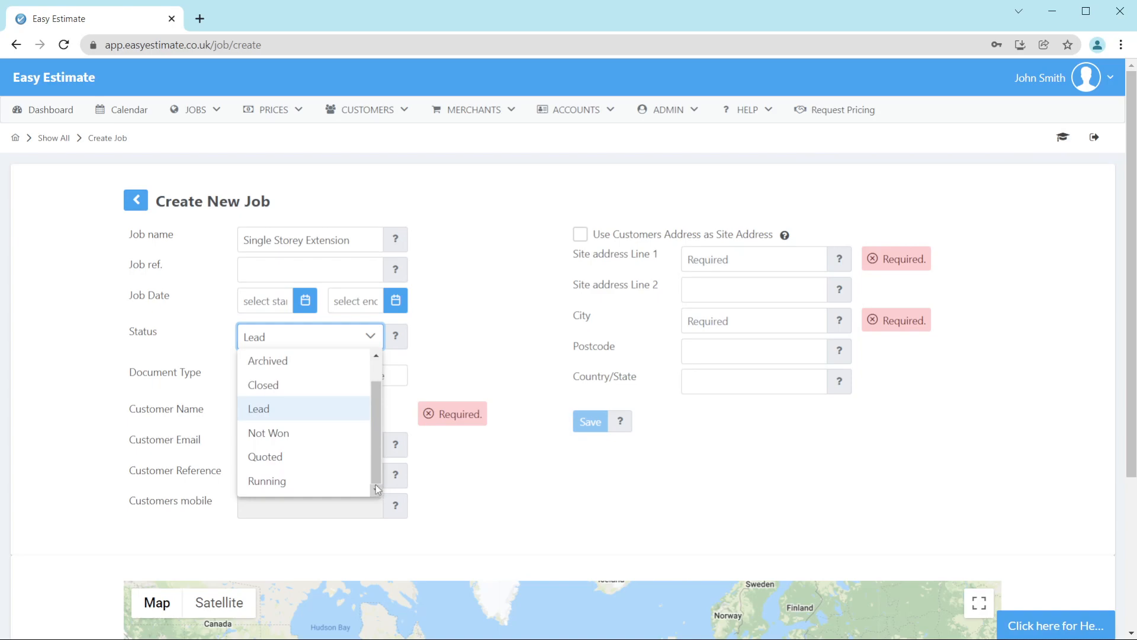
click(375, 355)
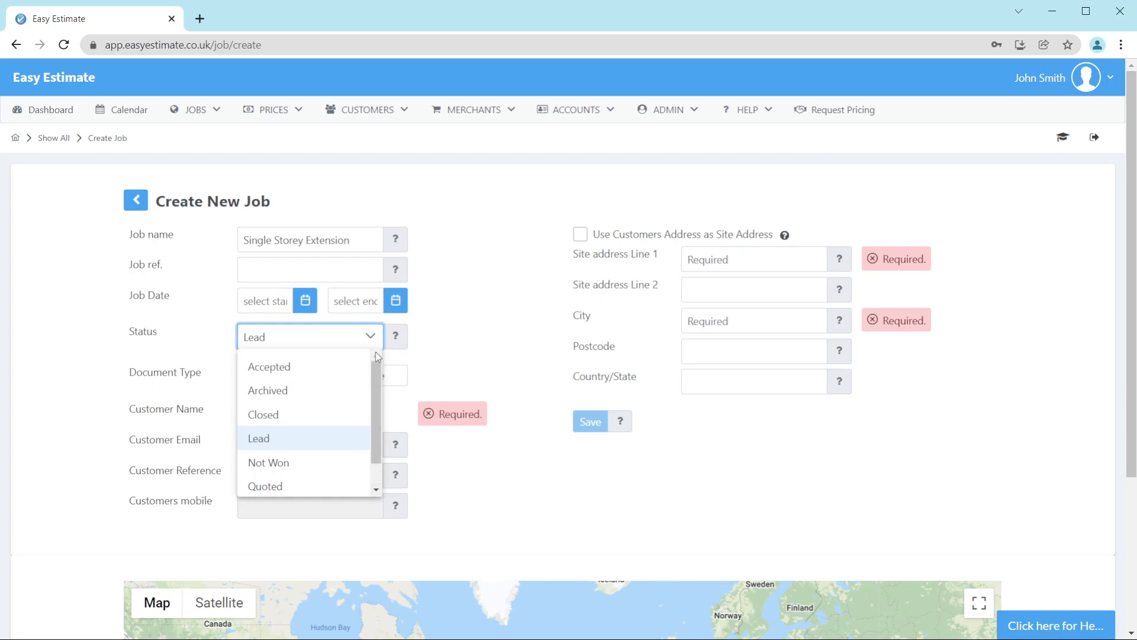
click(375, 339)
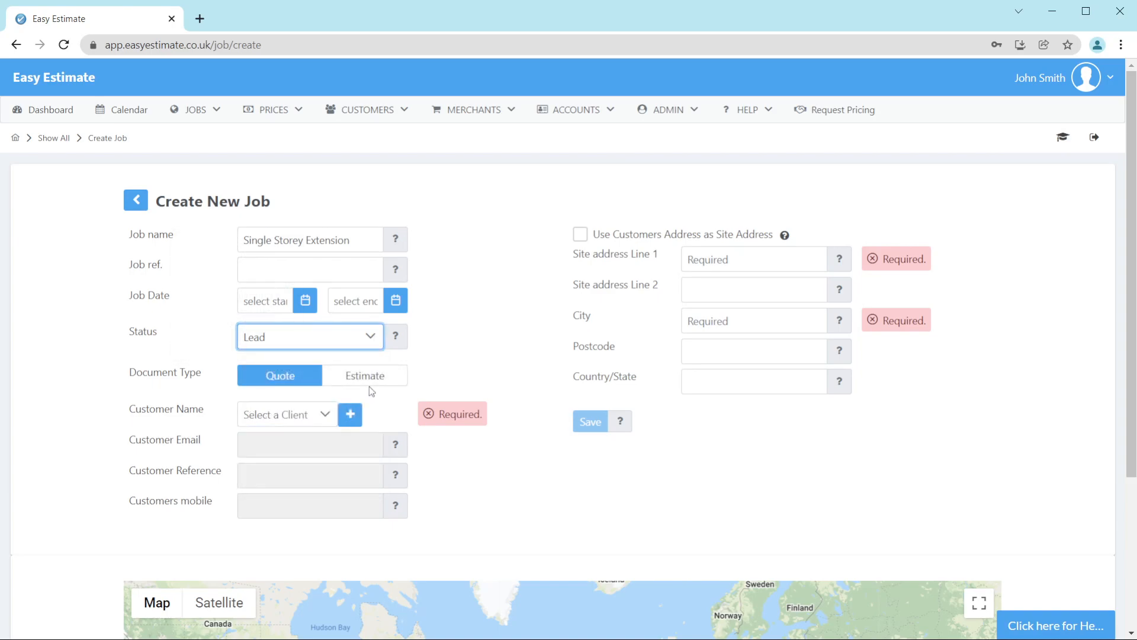
click(332, 387)
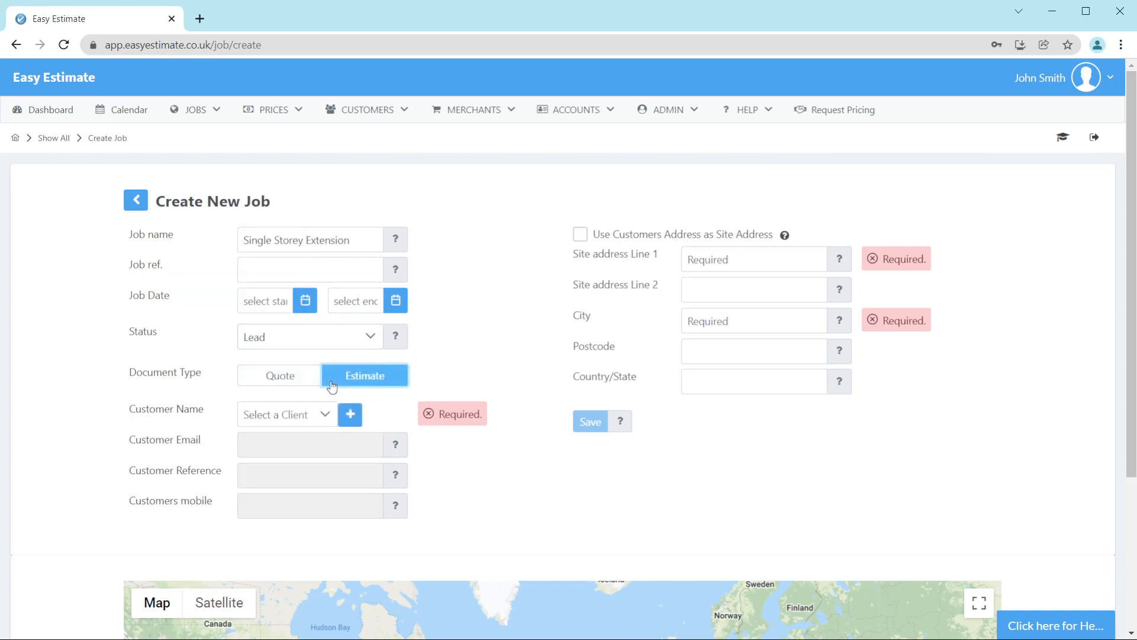
click(260, 379)
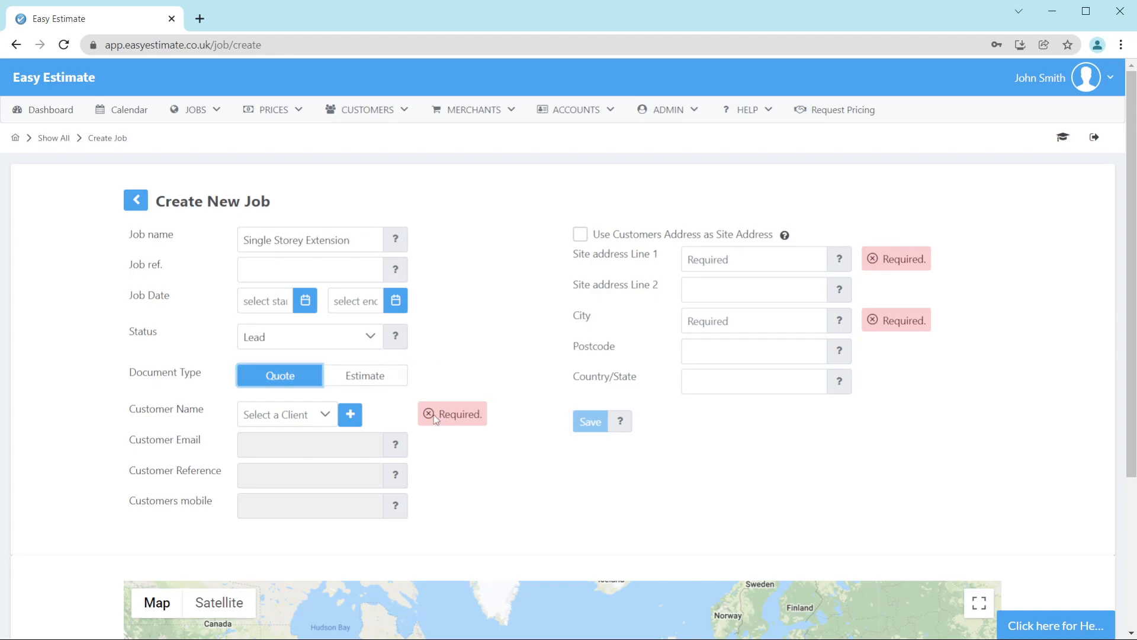
drag(439, 412, 486, 411)
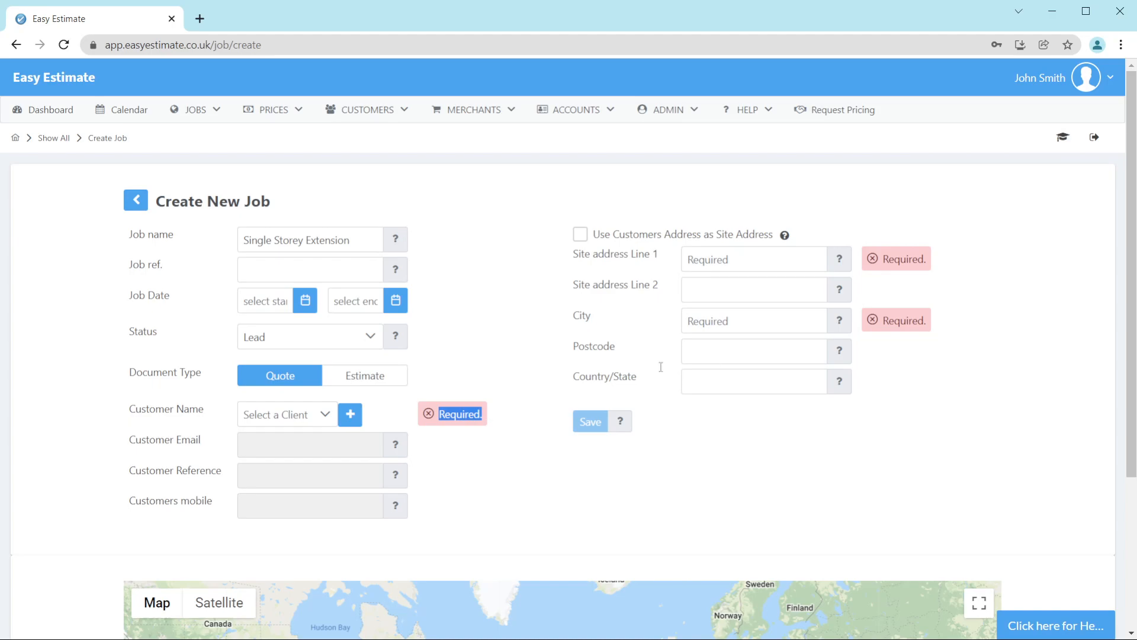
drag(883, 259, 927, 260)
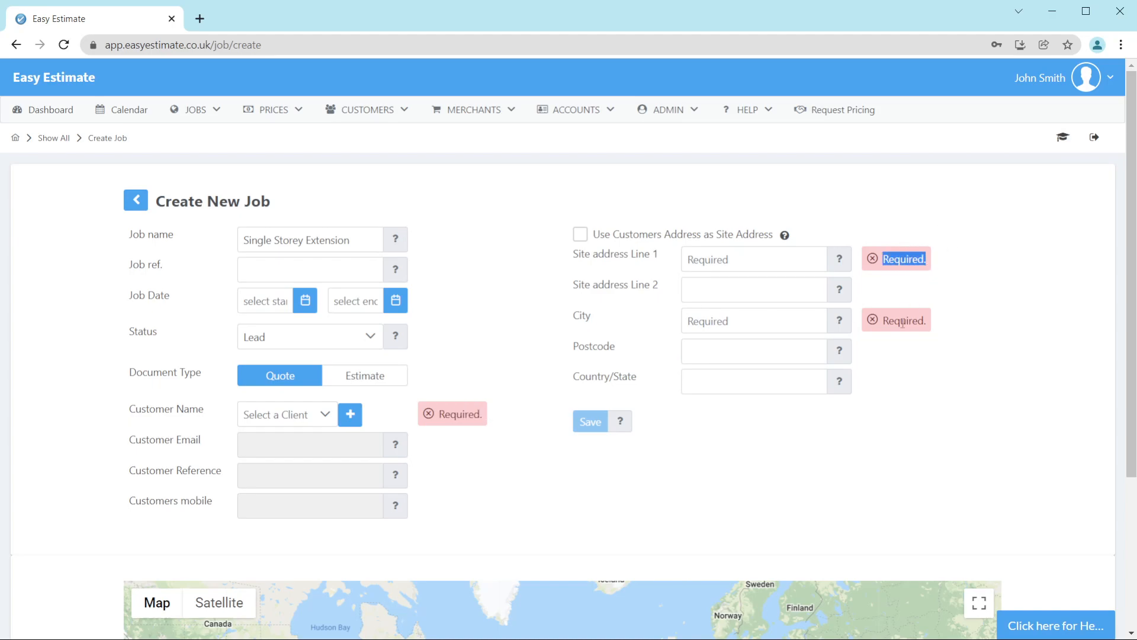
drag(888, 320, 926, 321)
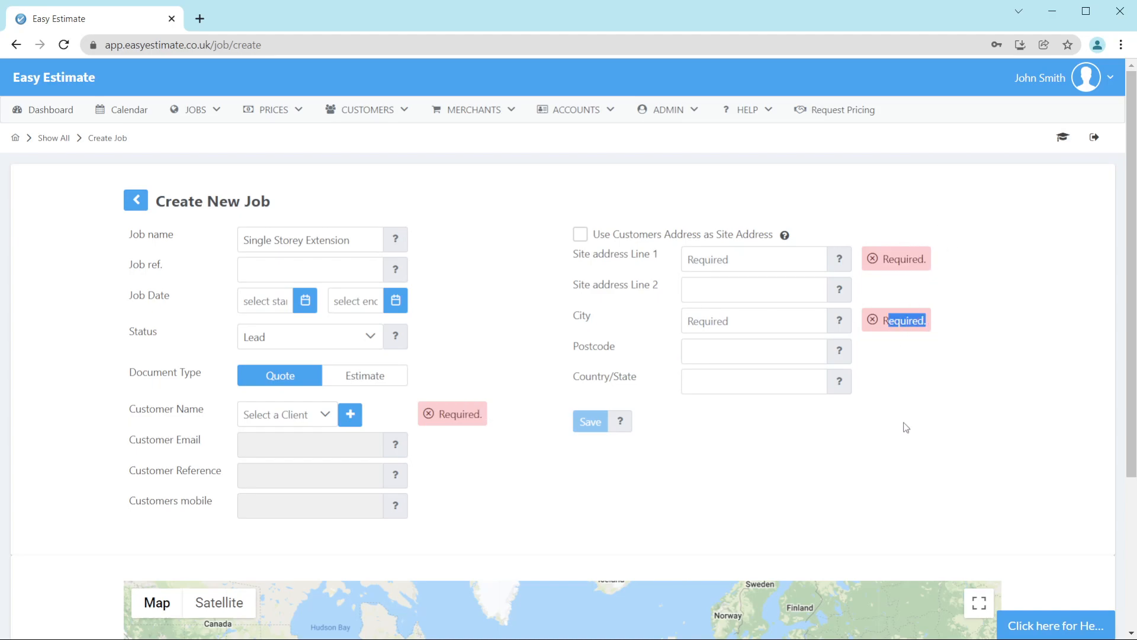
click(460, 375)
Look through the existing customers that can be assigned to the job.
click(325, 417)
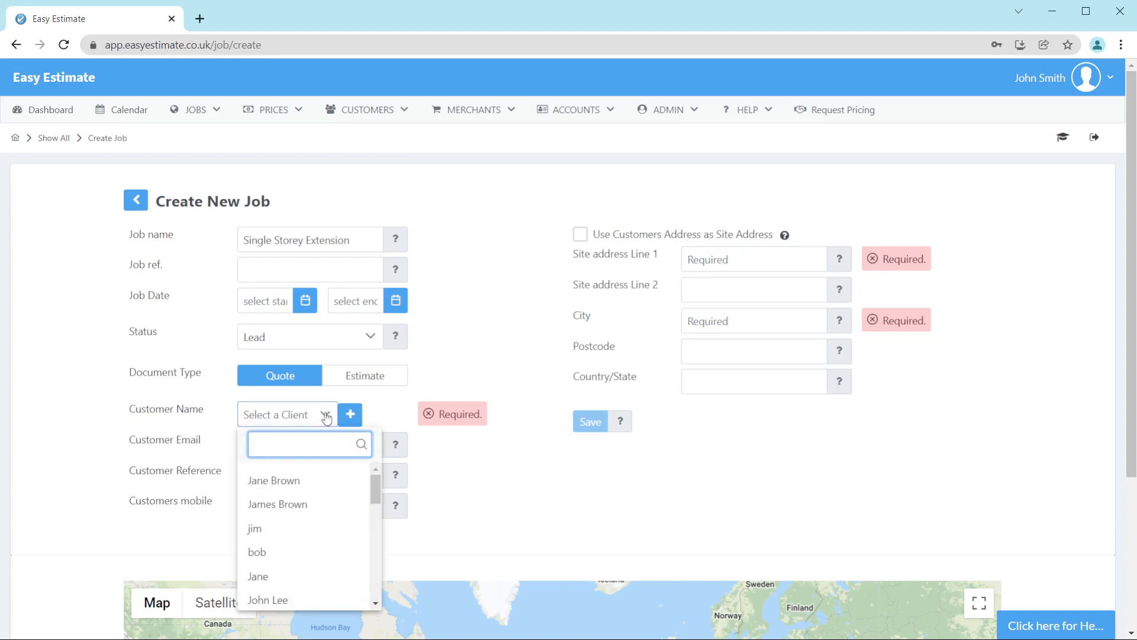
click(376, 604)
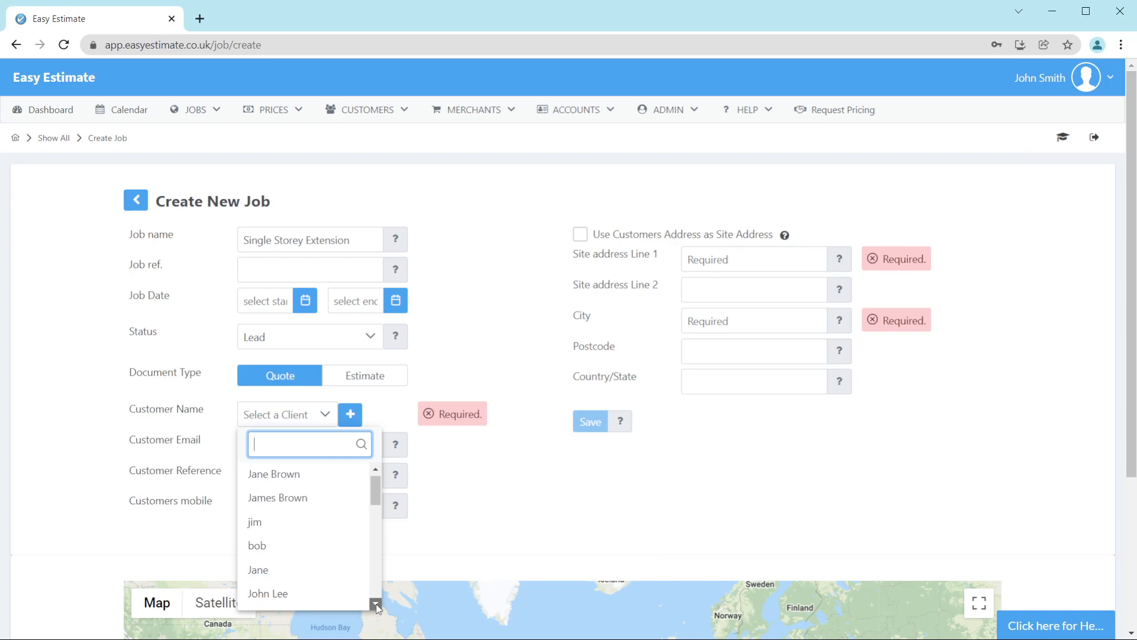
click(376, 604)
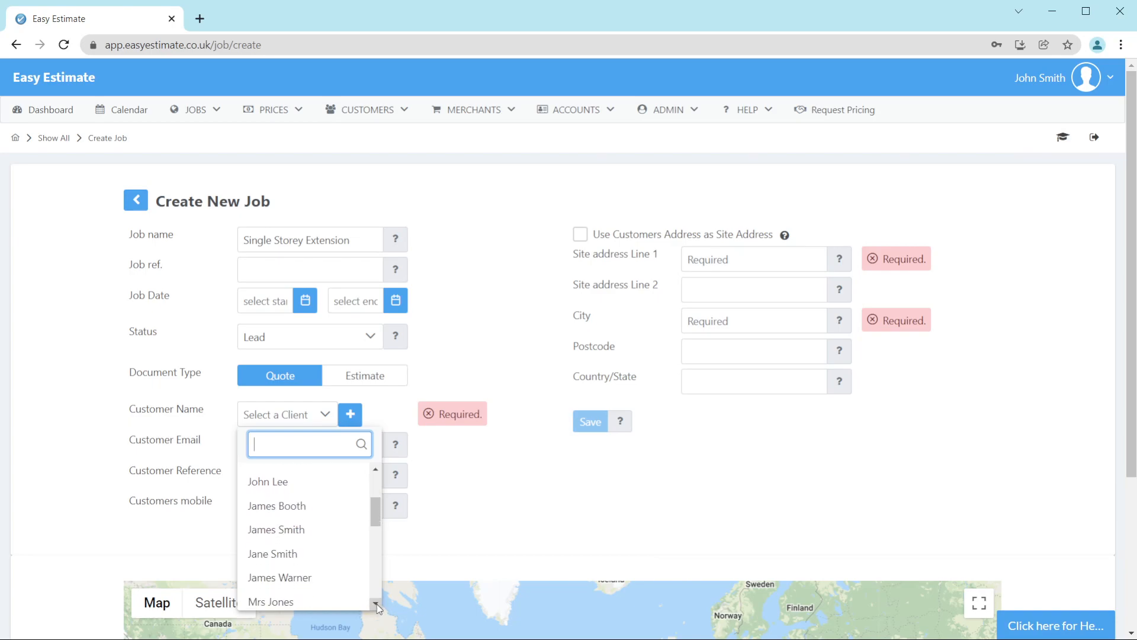
click(378, 404)
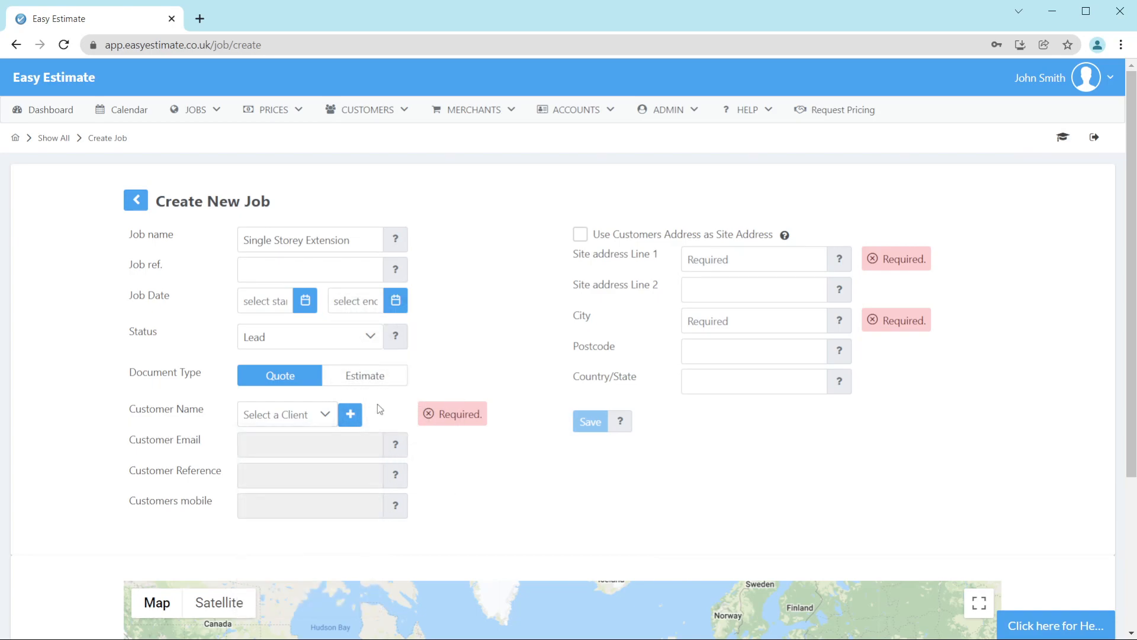
Create a new active customer for the job by entering the customer's full name, and save it.
click(351, 417)
click(349, 499)
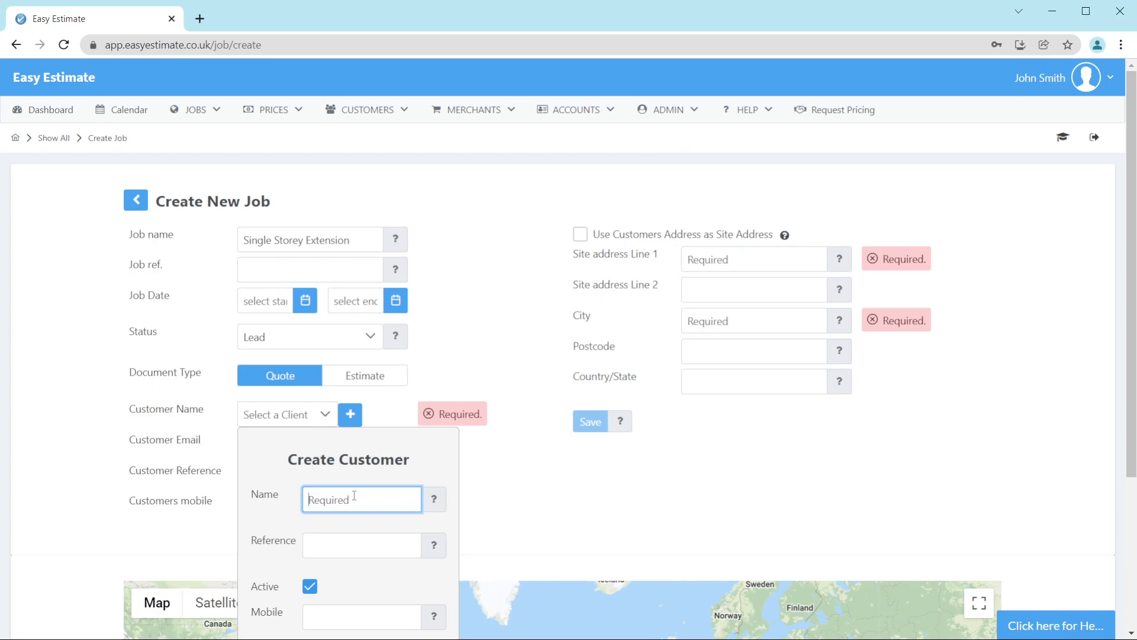
text(John Brown)
scroll(376, 492, down, 3)
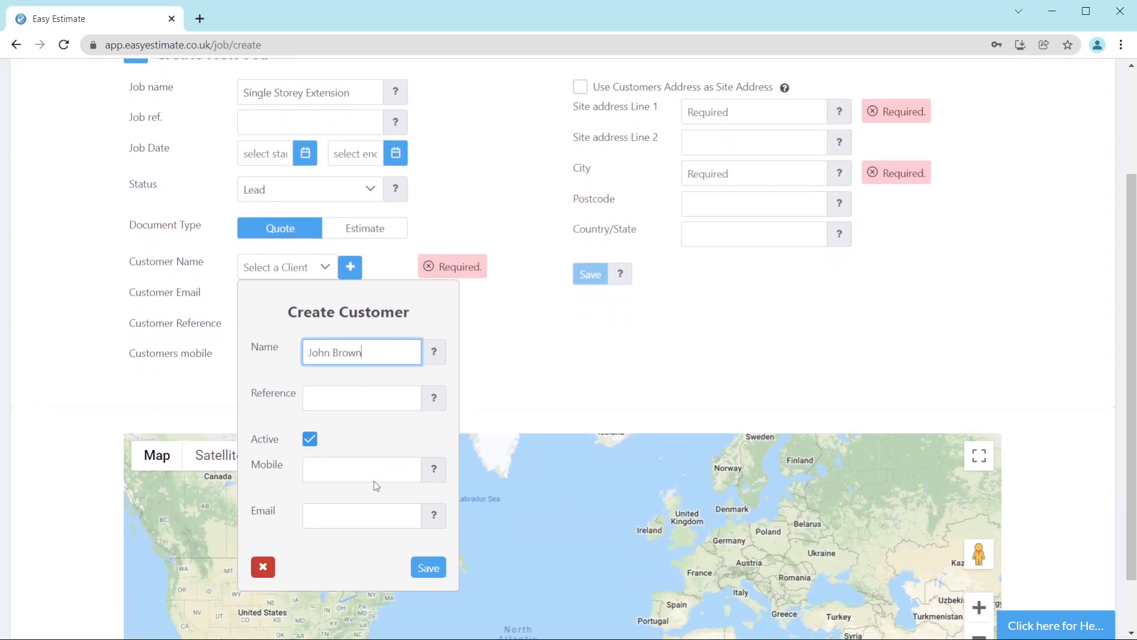
click(431, 572)
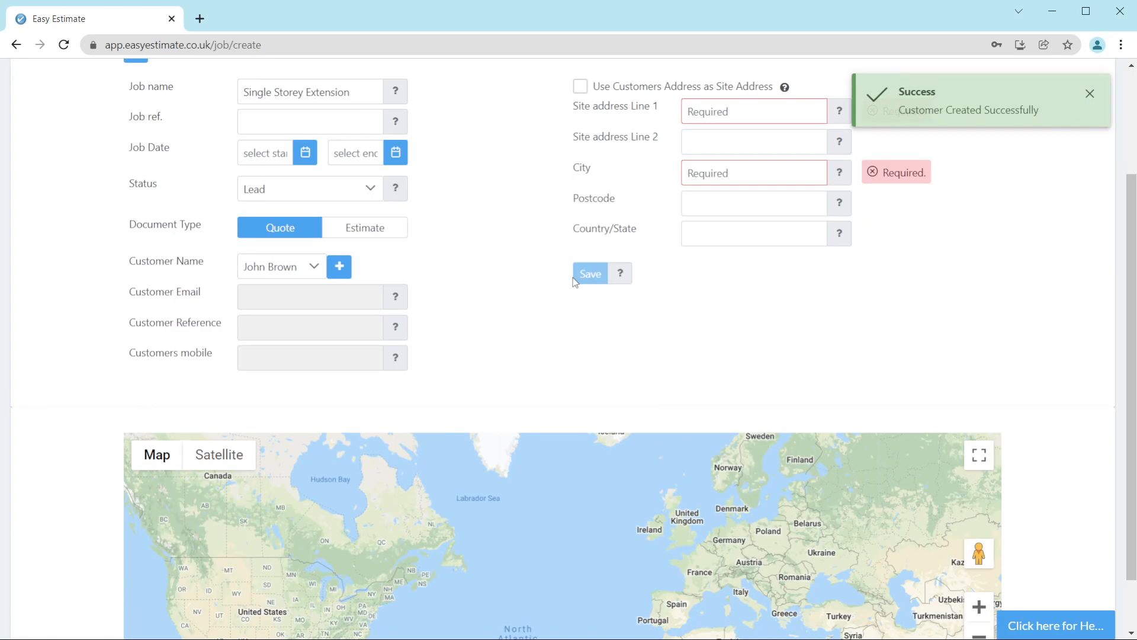
Fill in the job's first site address line and its city.
scroll(467, 311, up, 2)
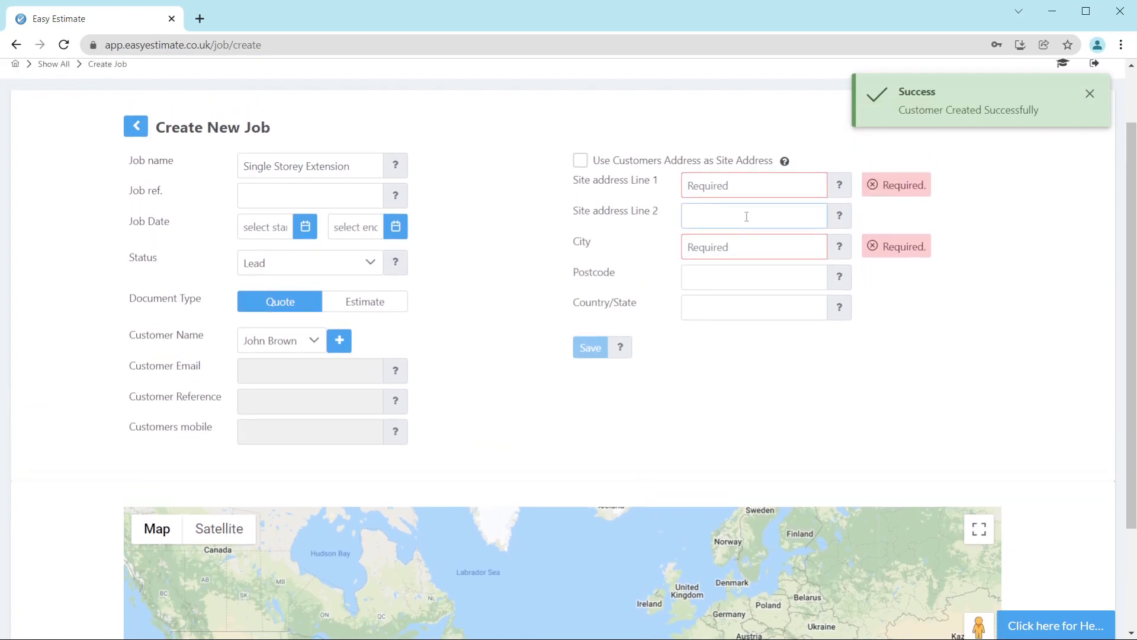
click(749, 180)
text(10 The Road)
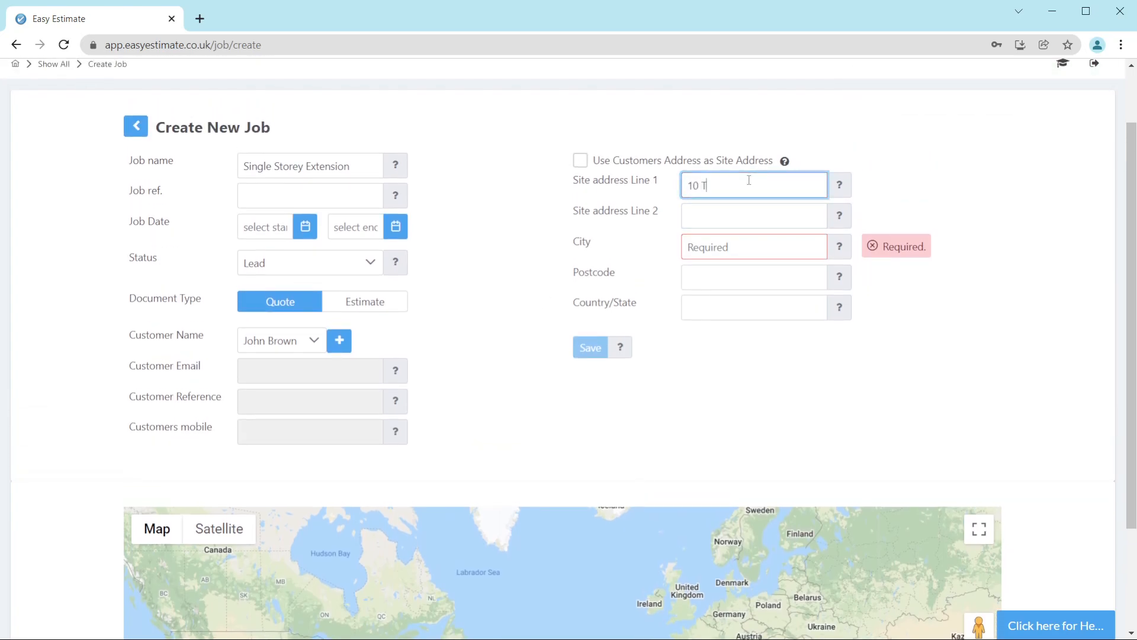
key(Tab)
key(Tab)
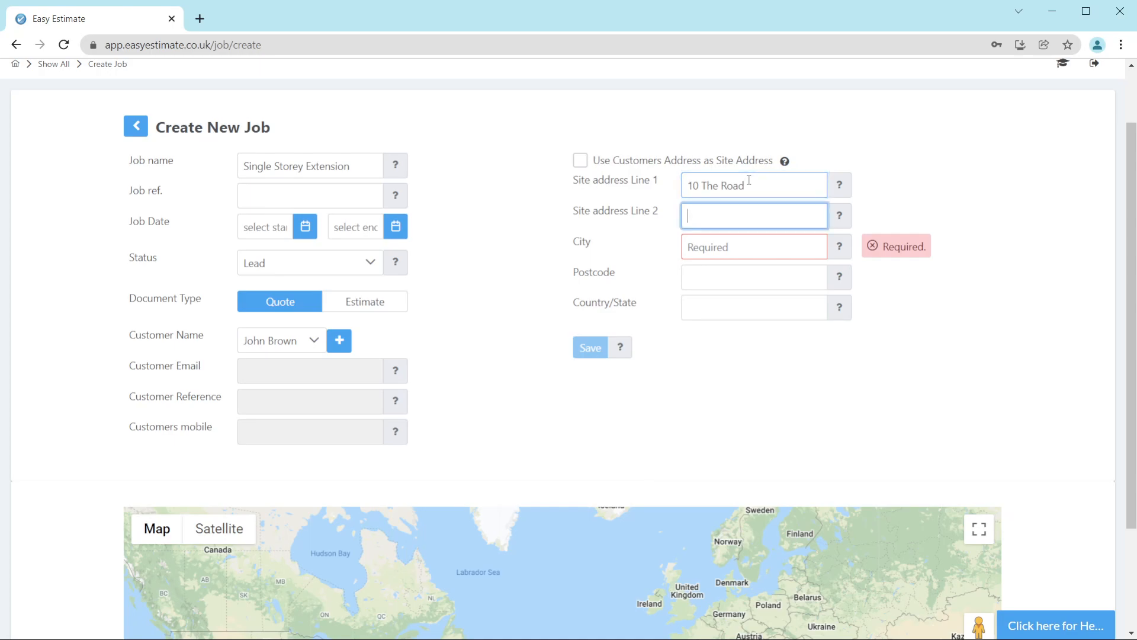
text(London)
key(Tab)
click(607, 424)
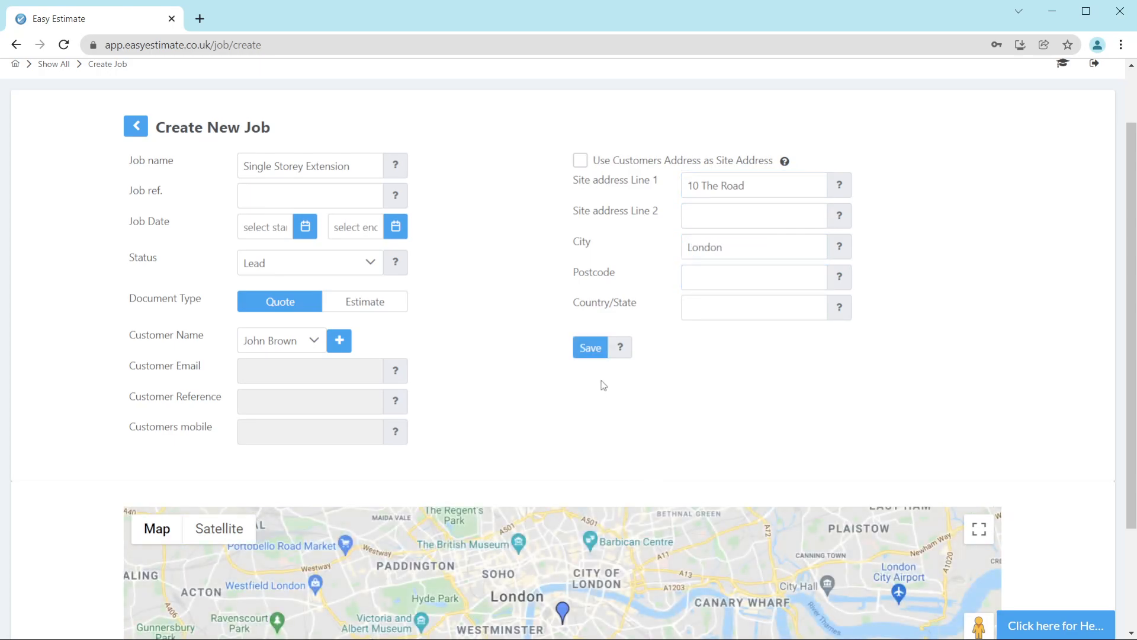
Check the site location on the map and save the new job with its start and end dates left empty.
scroll(603, 385, down, 1)
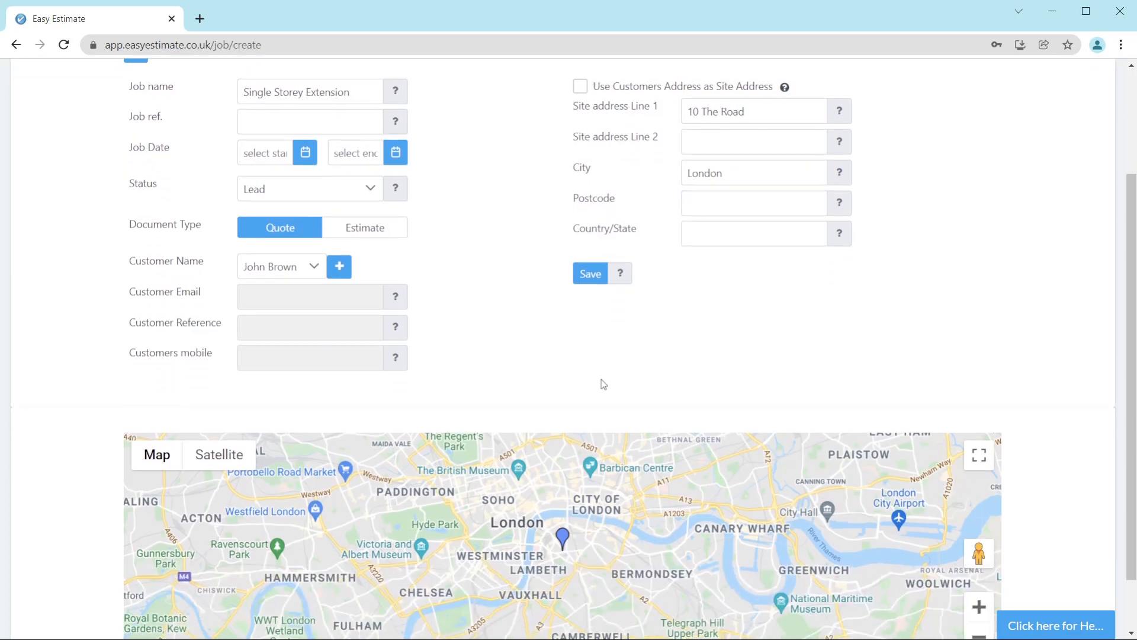
scroll(591, 363, up, 1)
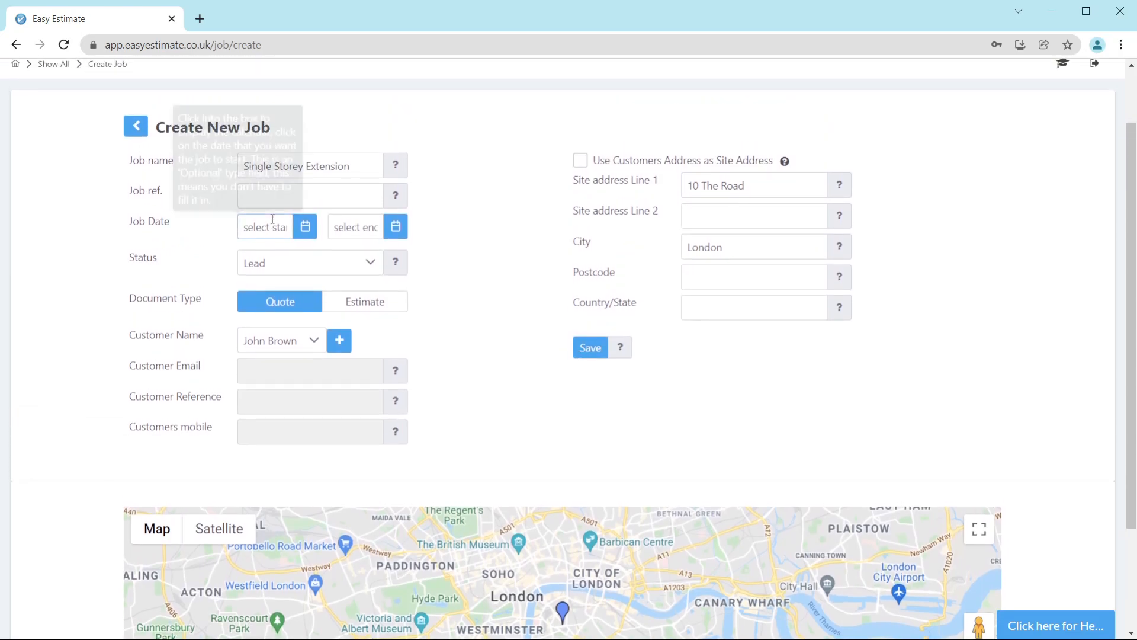
click(309, 230)
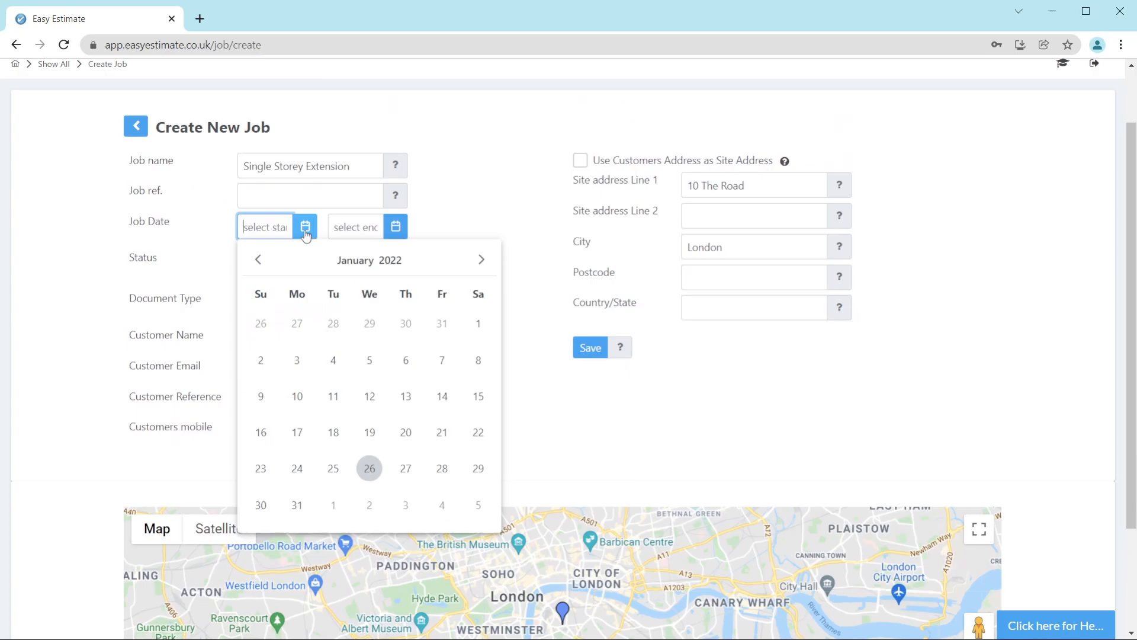
click(311, 235)
click(591, 352)
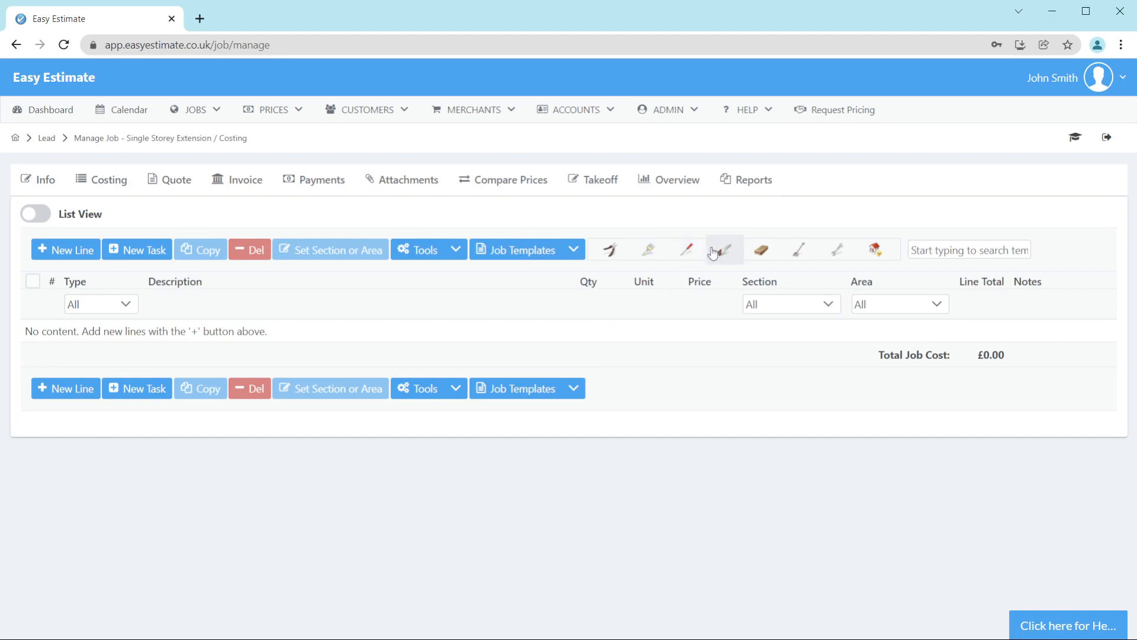
Look through the roofing, plumbing, groundwork and brickwork template lists available for the job's costing sheet.
click(882, 251)
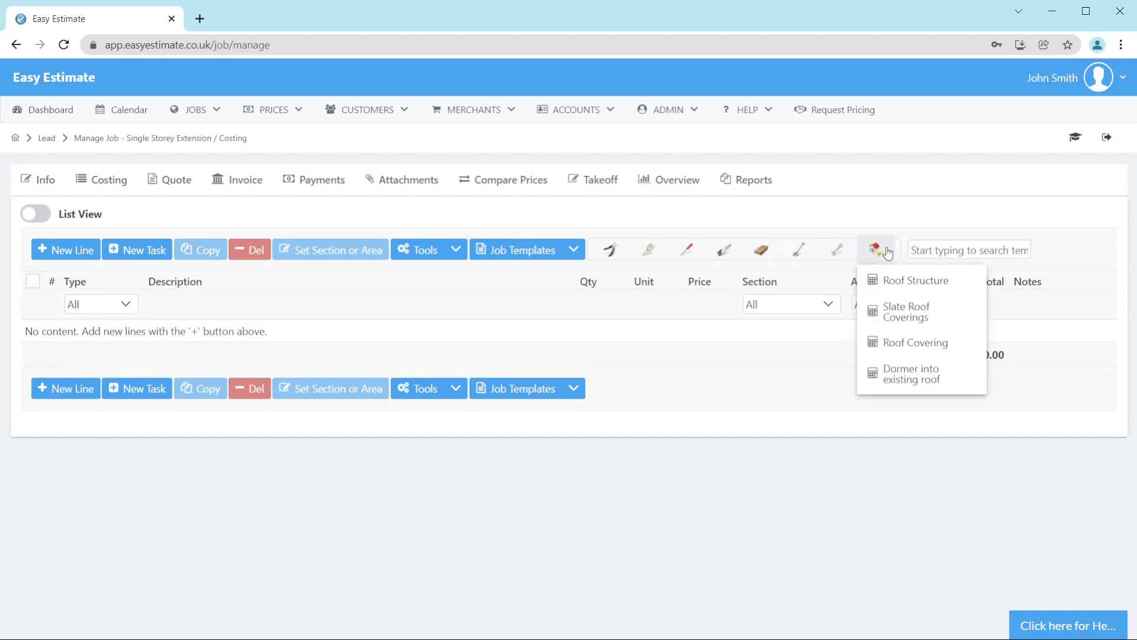
click(835, 253)
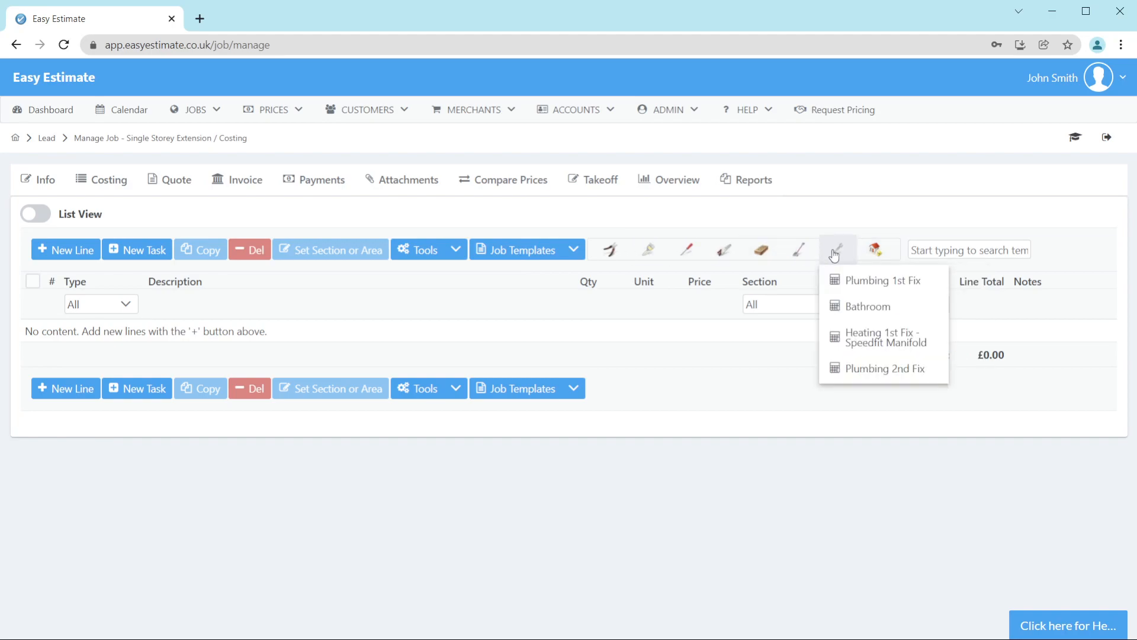
click(801, 251)
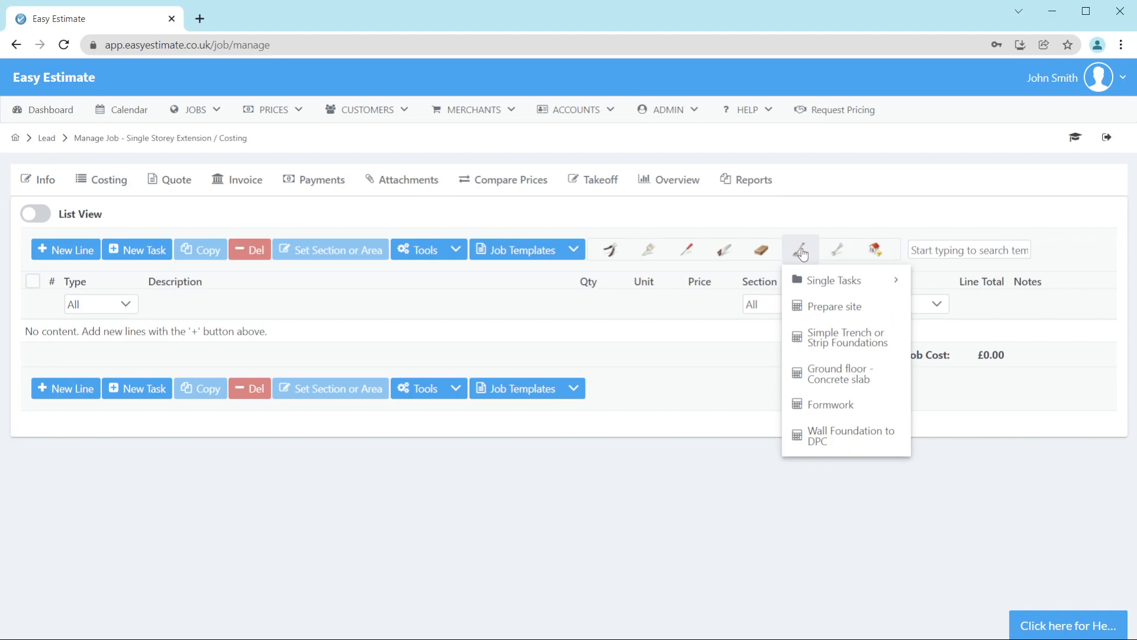
click(759, 251)
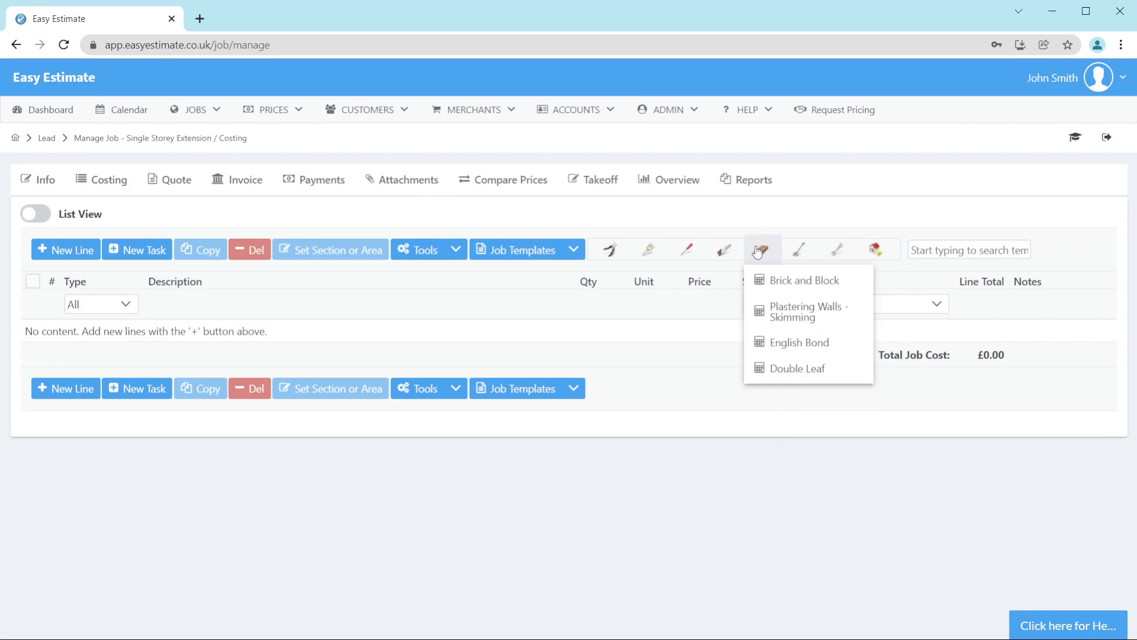
click(785, 252)
click(847, 255)
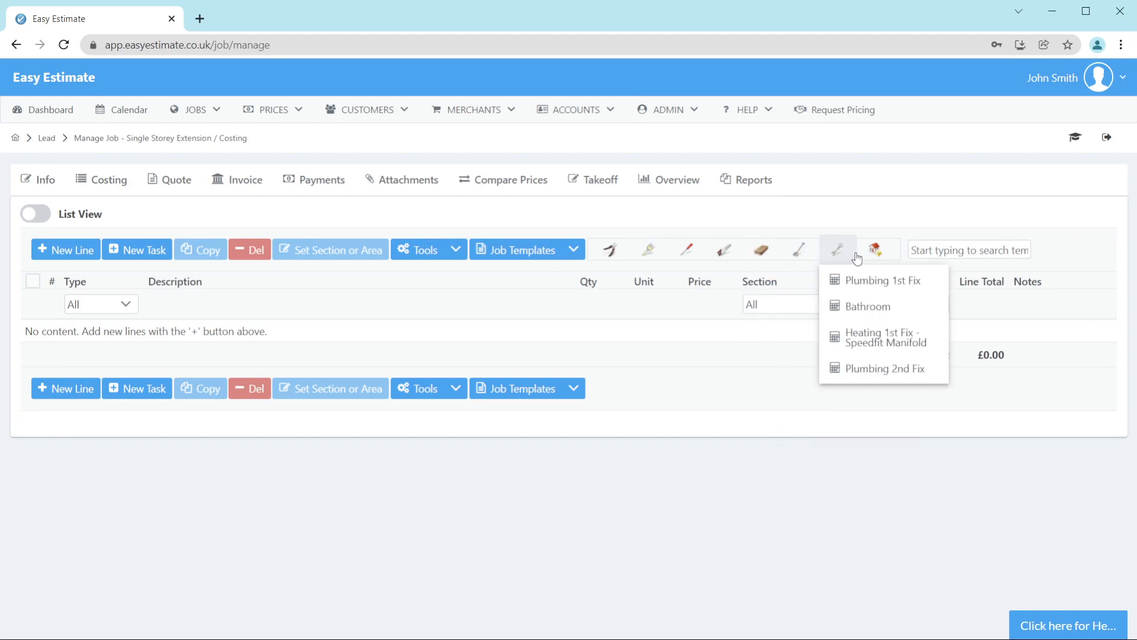
click(879, 254)
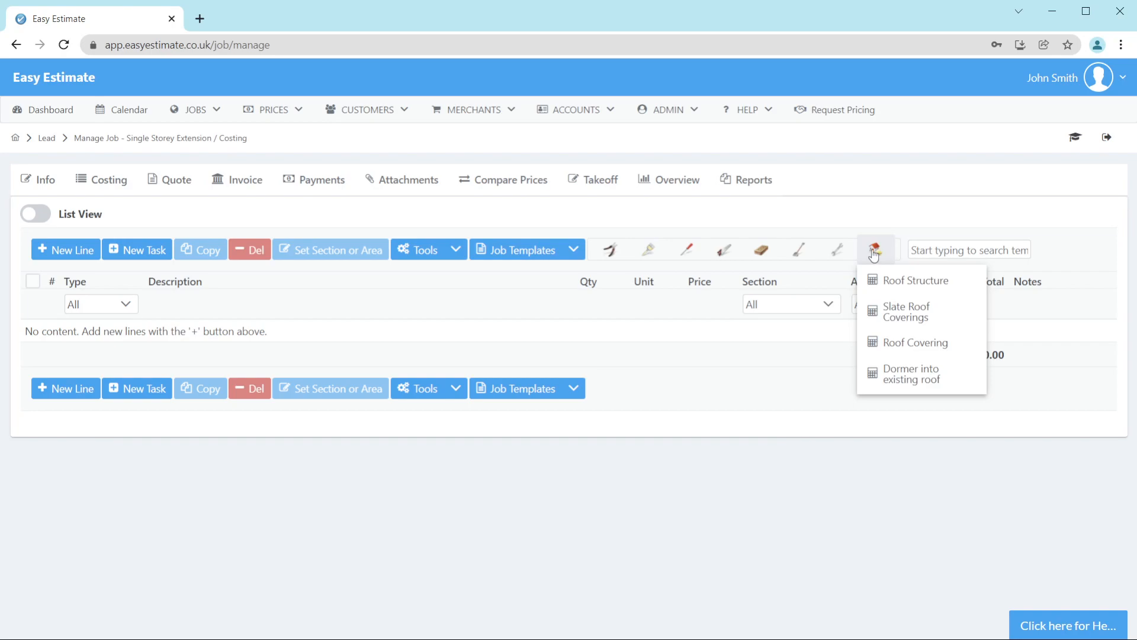
Open the Simple Trench or Strip Foundations groundwork template and set its length to 8.00 LM and width to 0.45 LM.
click(800, 253)
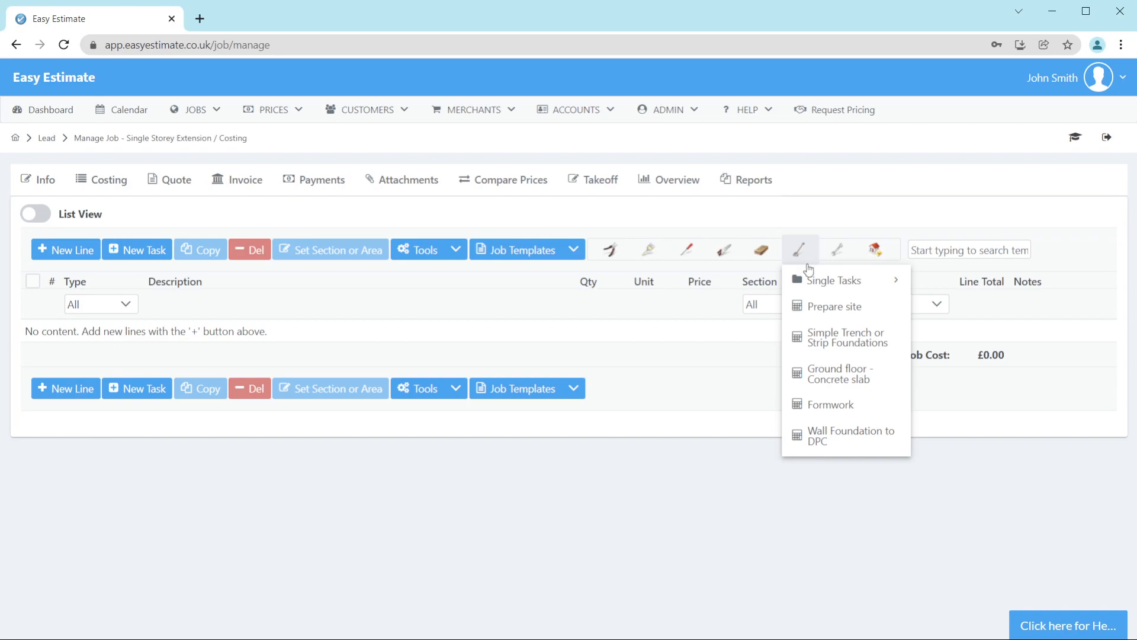
click(828, 340)
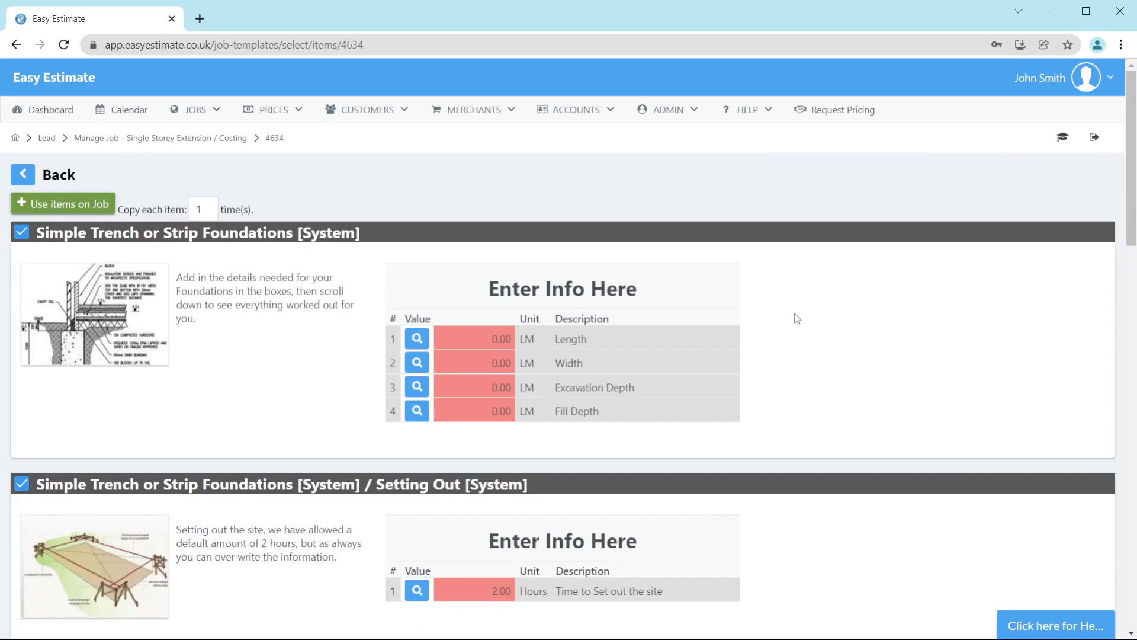
click(487, 343)
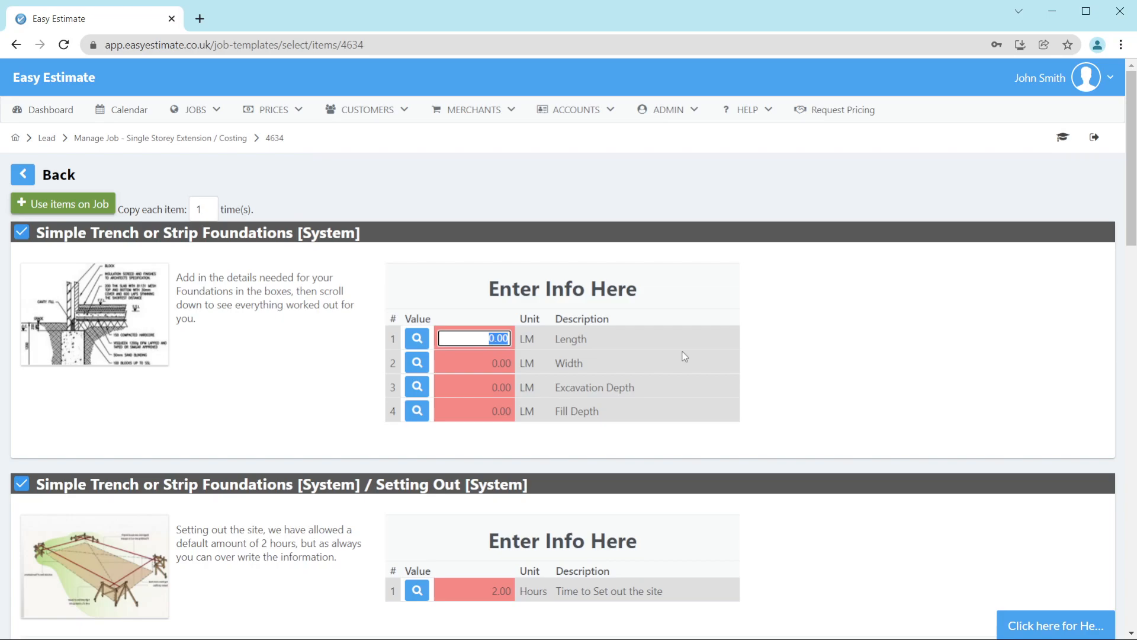
text(8.00)
key(Return)
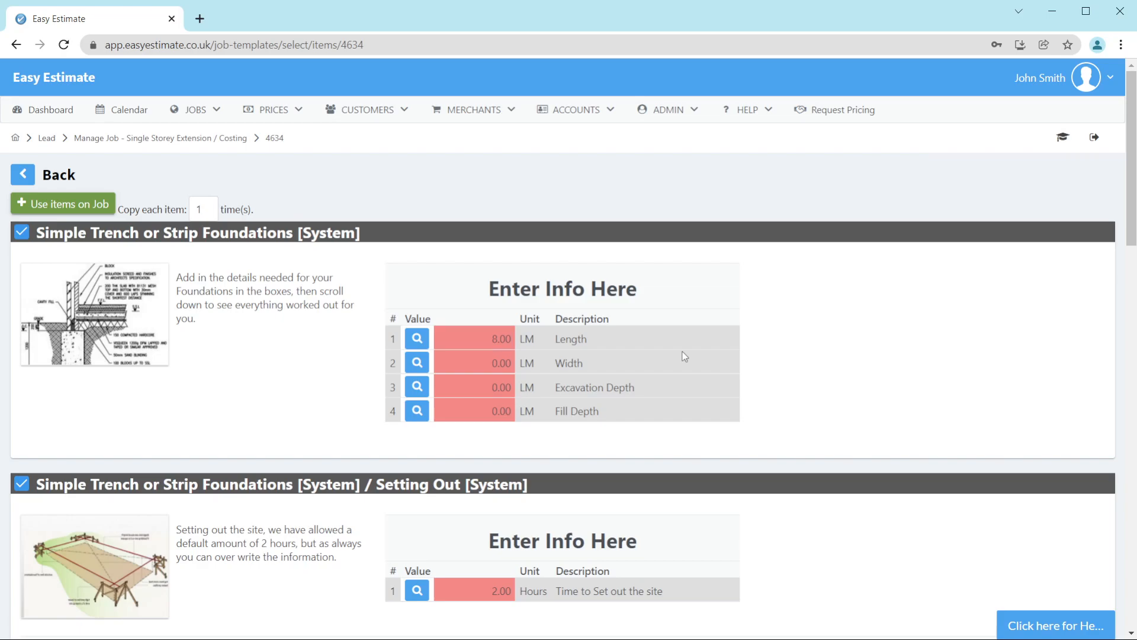
click(486, 361)
text(0.45)
key(Return)
Set the foundation's excavation depth to 1 LM and its fill depth to 0.7 LM.
click(484, 387)
text(1)
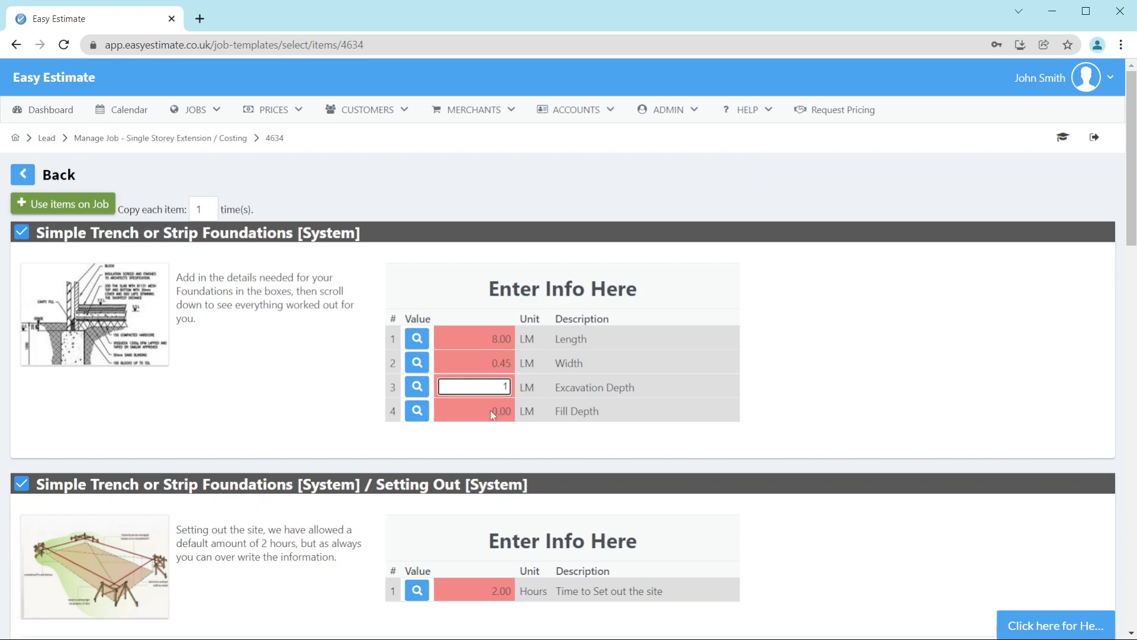
click(491, 412)
text(.7)
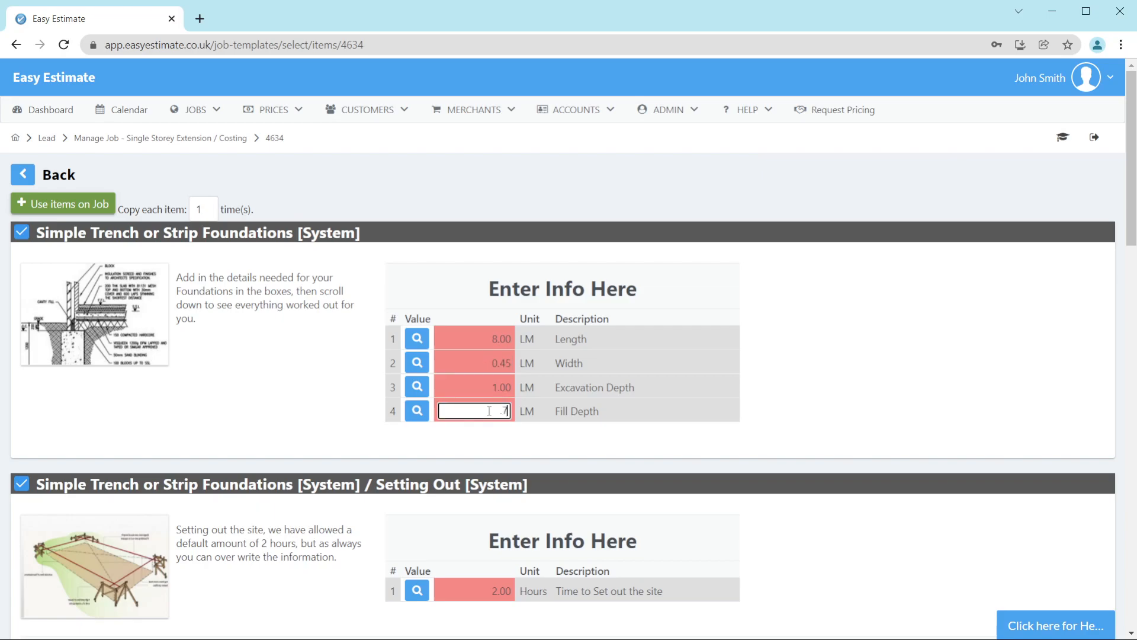
key(Tab)
click(526, 436)
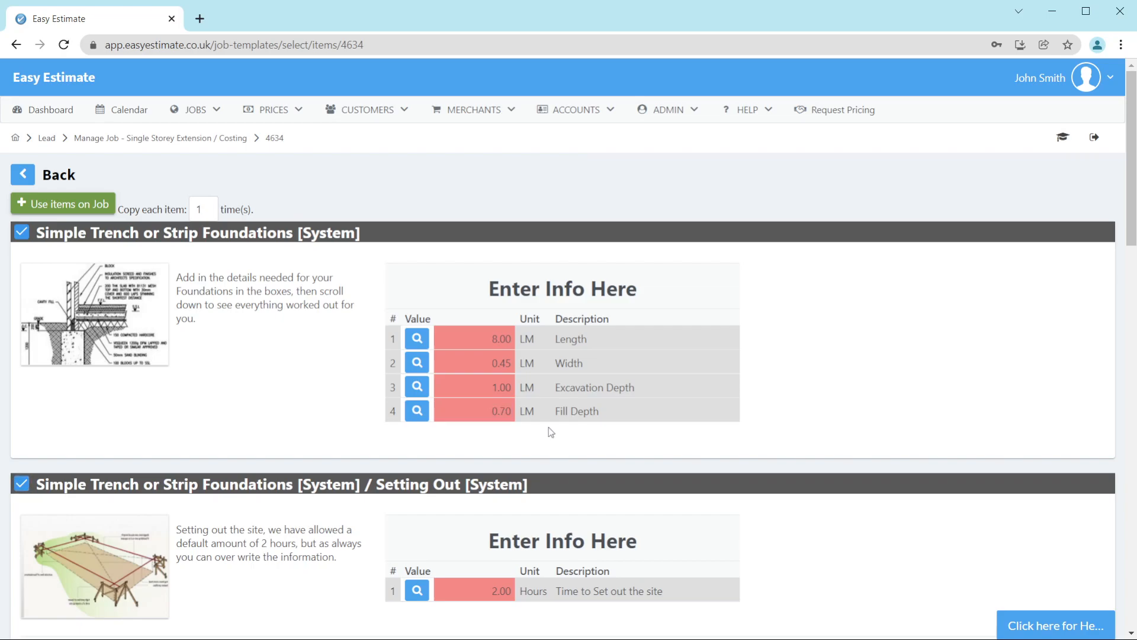
Review the setting-out and excavation items, and search for an alternative to the excavation Labourer line using "groun".
scroll(550, 426, down, 3)
scroll(551, 424, down, 4)
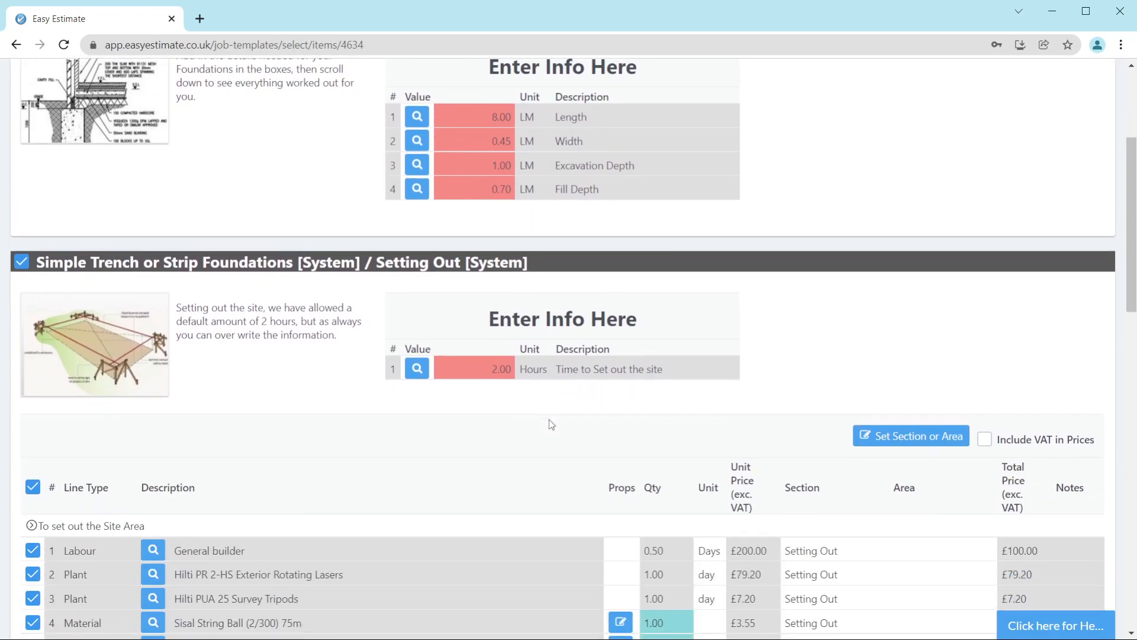
scroll(548, 419, down, 4)
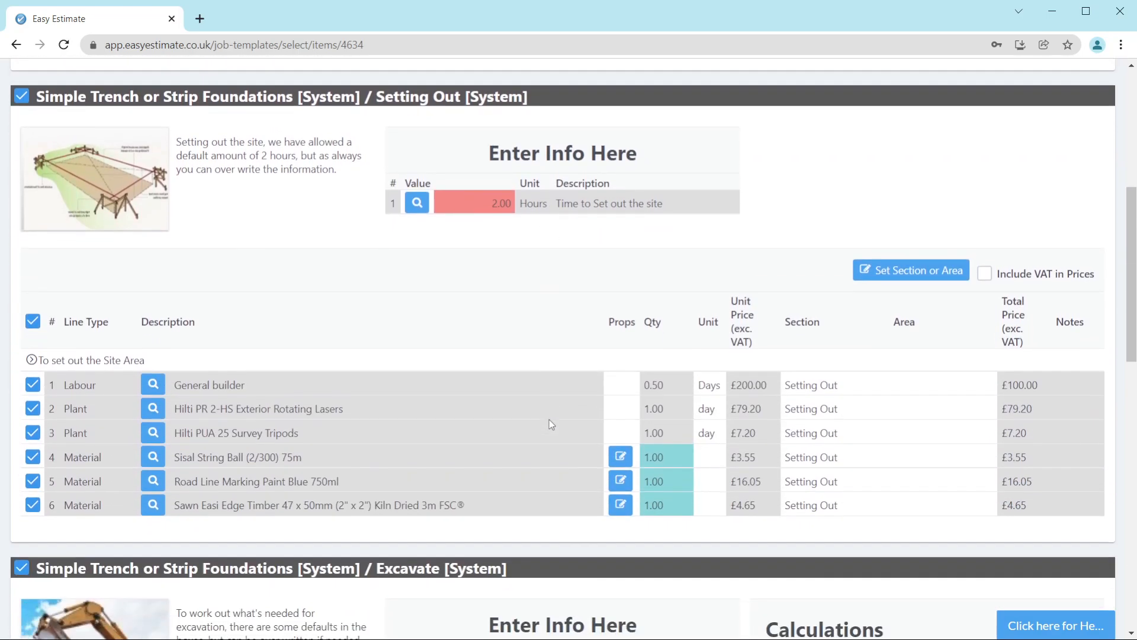
scroll(549, 420, down, 6)
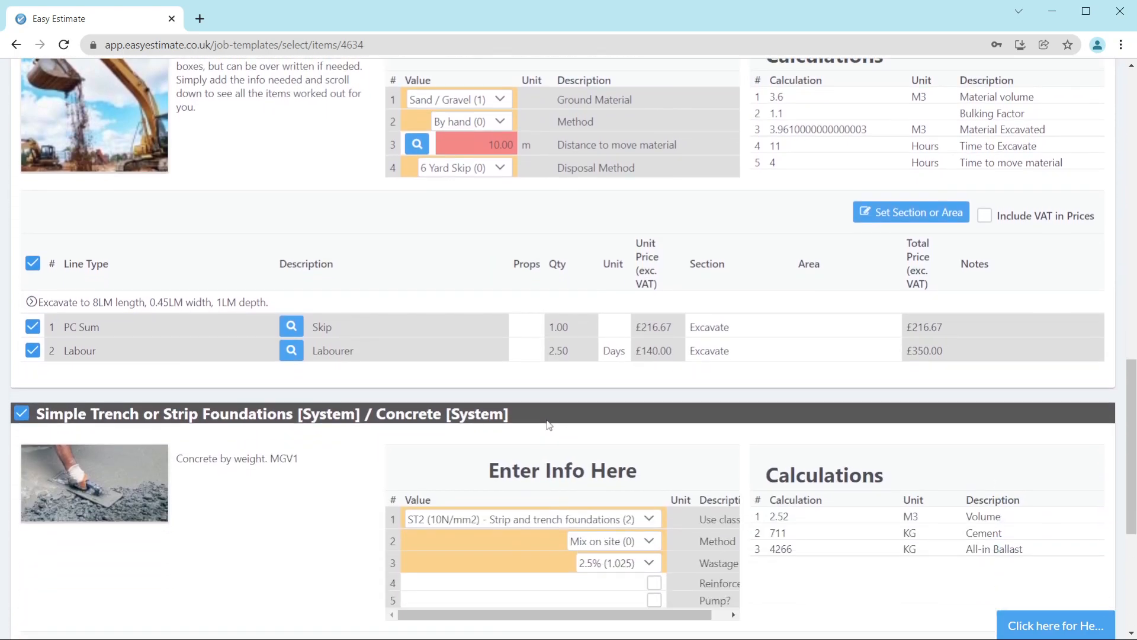
click(291, 350)
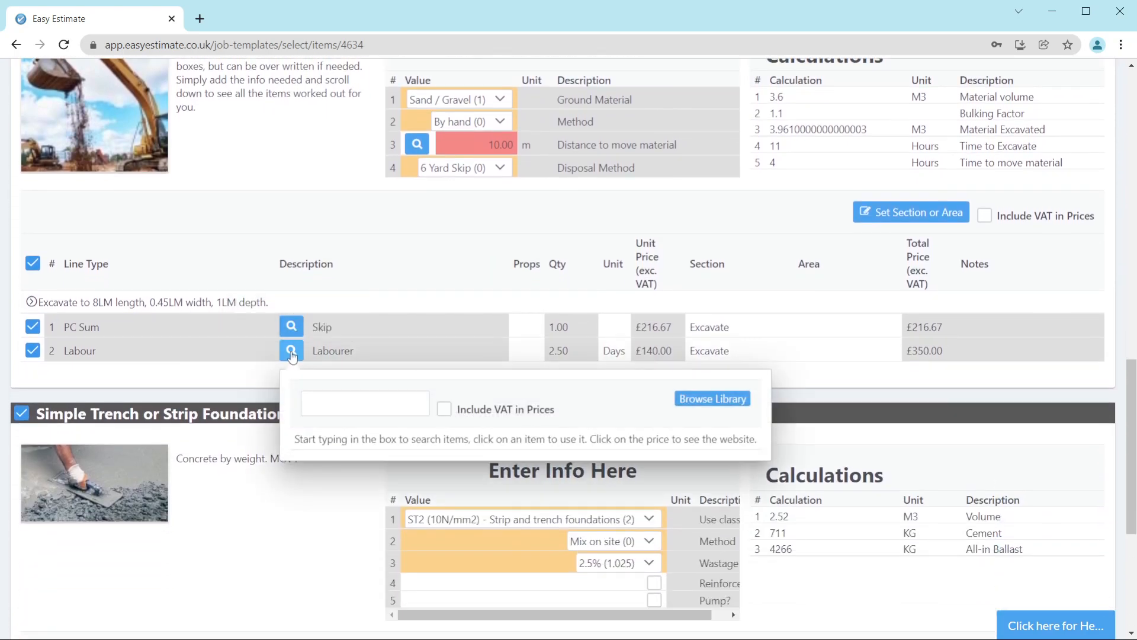
click(329, 407)
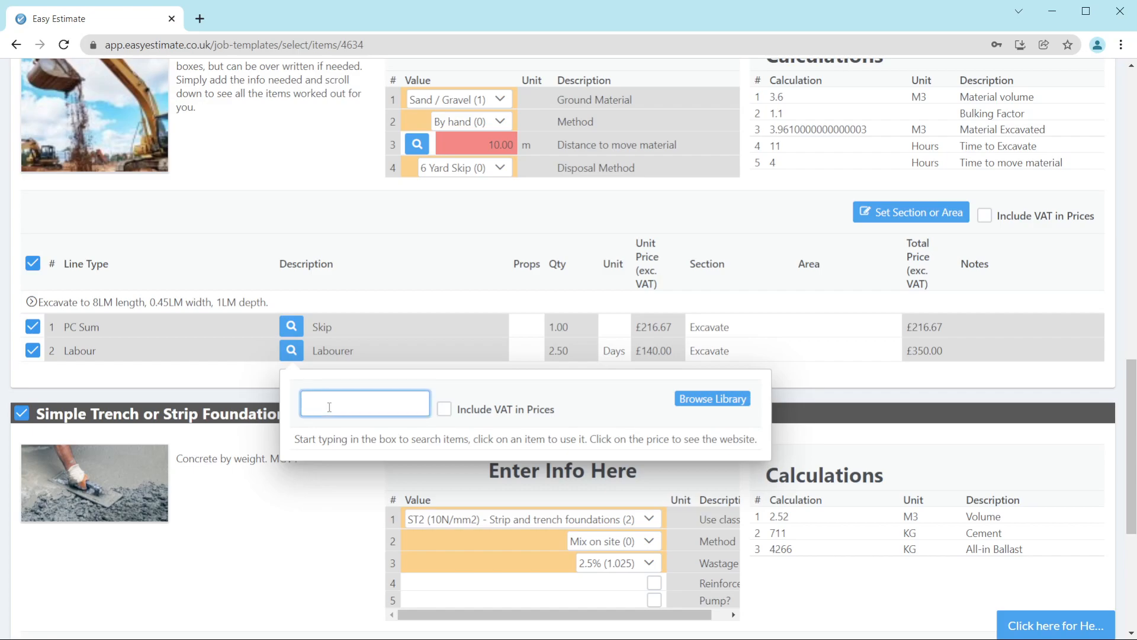
text(groun)
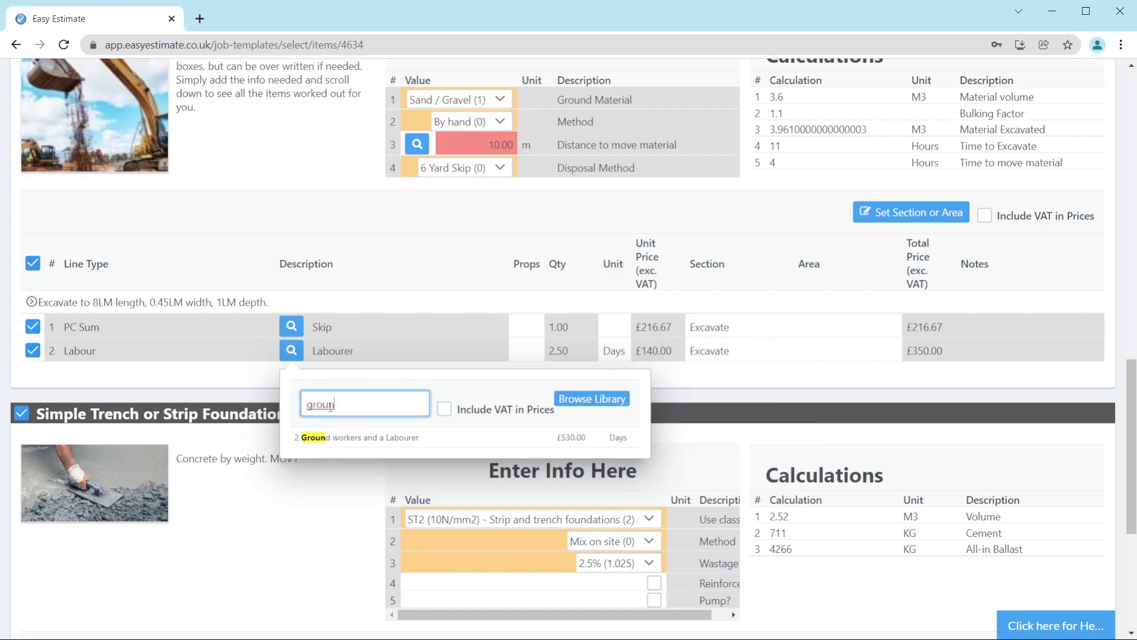
click(492, 258)
Check the ground material options for the excavation, keep Sand / Gravel, and set the method to By machine.
scroll(492, 257, up, 1)
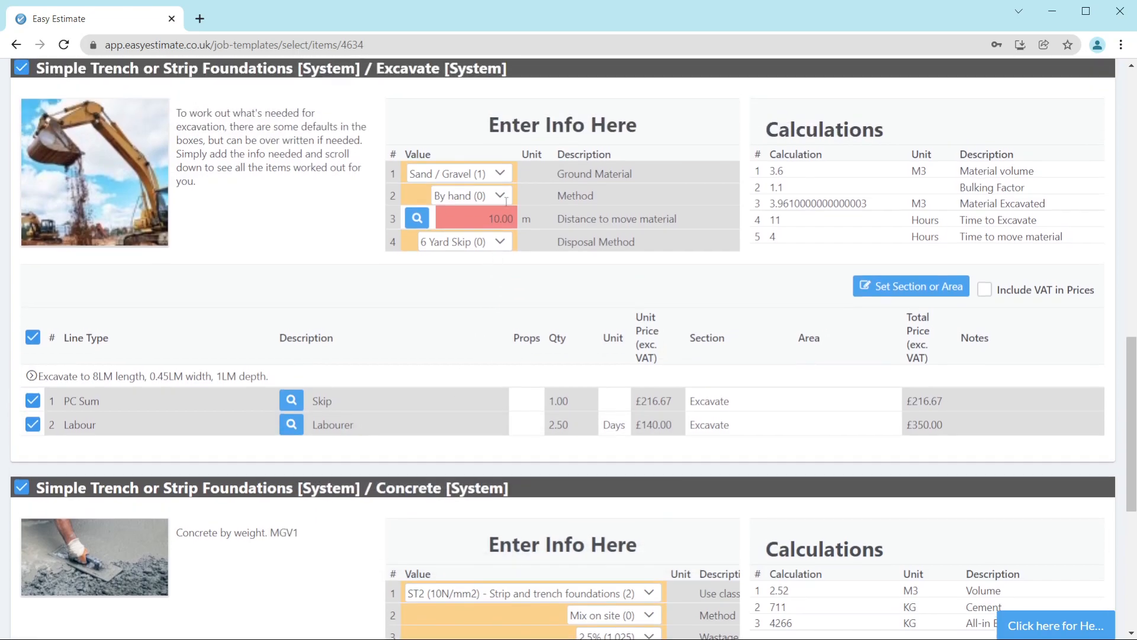
click(501, 174)
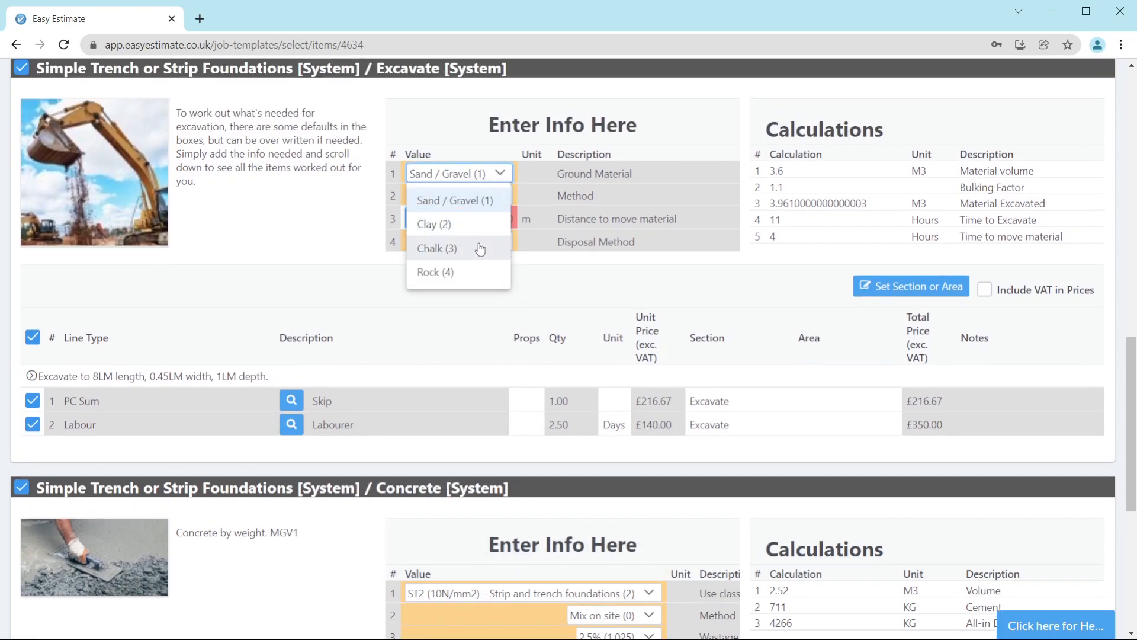
click(424, 346)
click(500, 196)
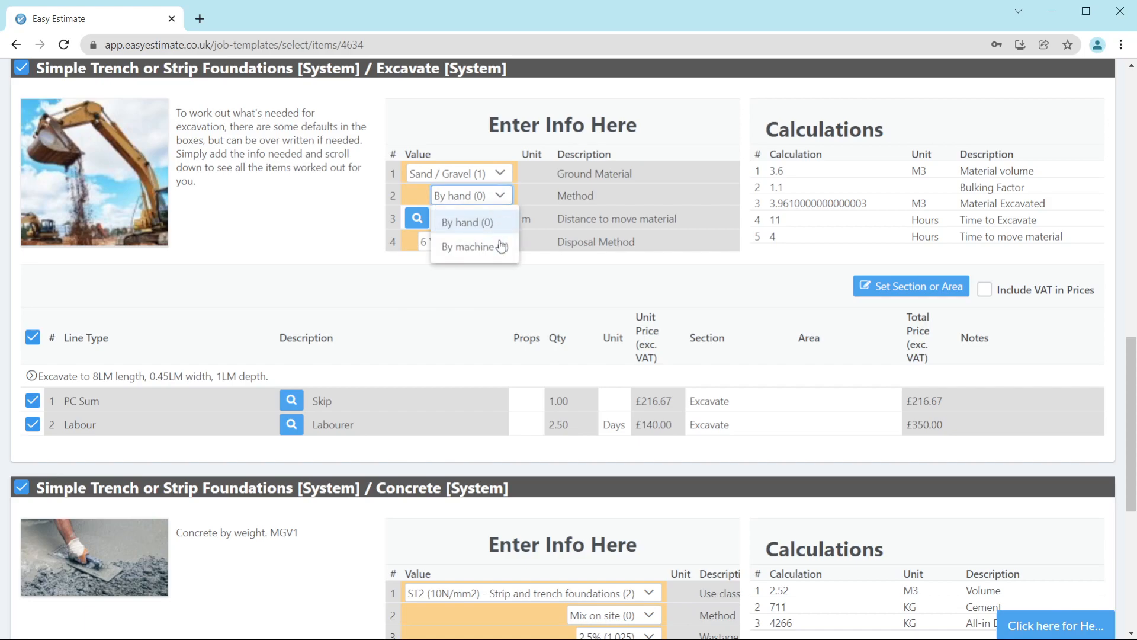
click(474, 247)
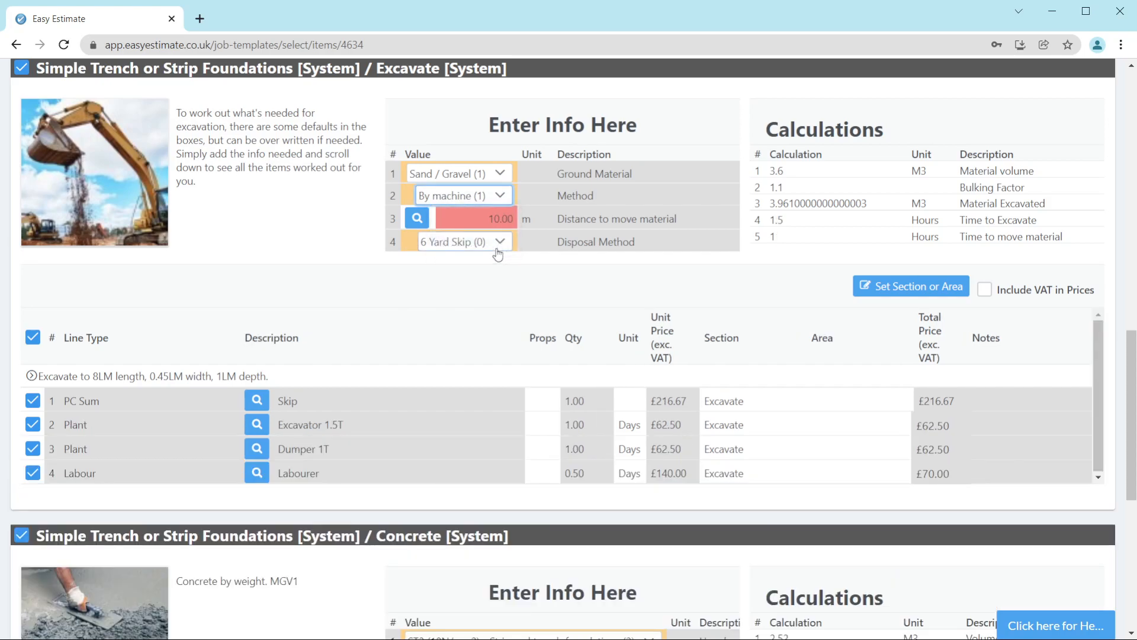
Include reinforcement in the foundation concrete and add the template's items to the job.
scroll(478, 321, down, 2)
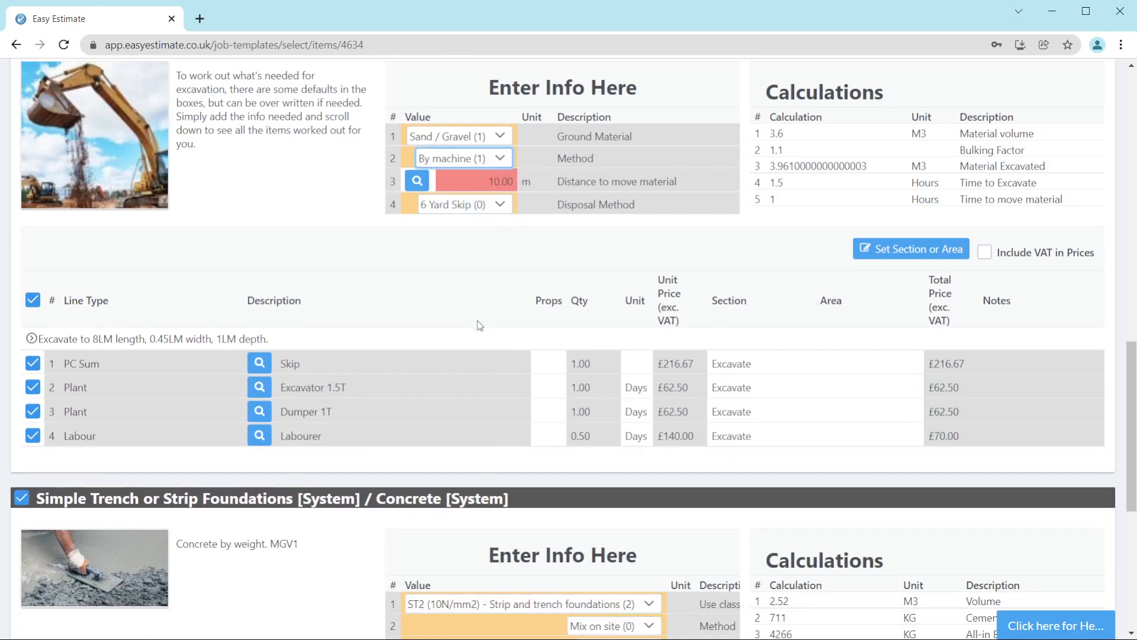
click(654, 556)
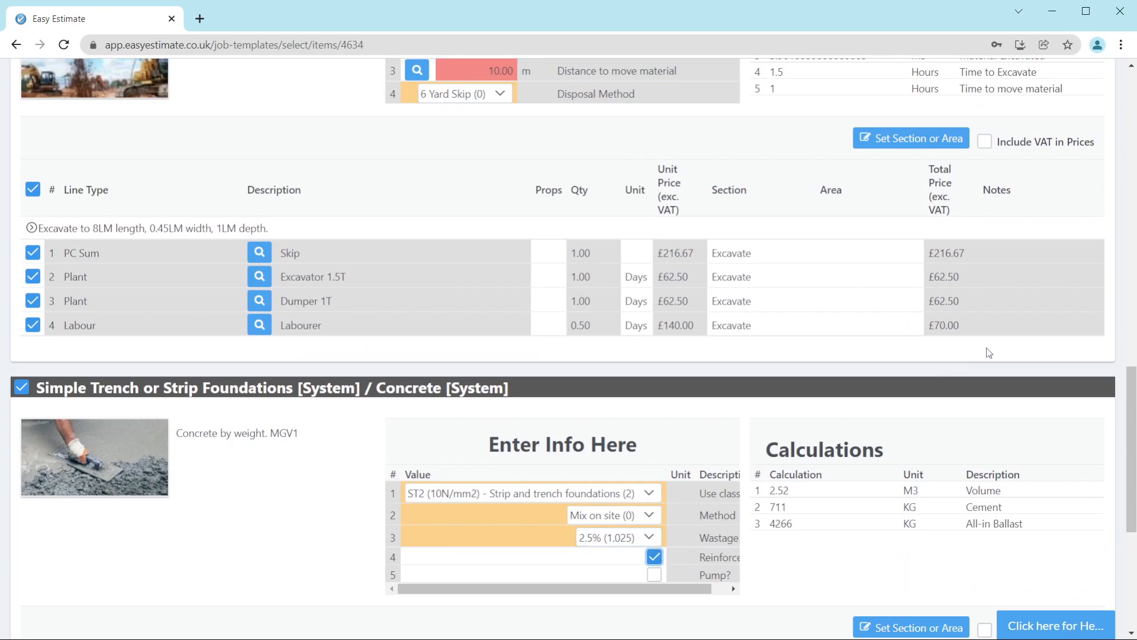
drag(1129, 444, 1125, 142)
click(71, 205)
click(71, 204)
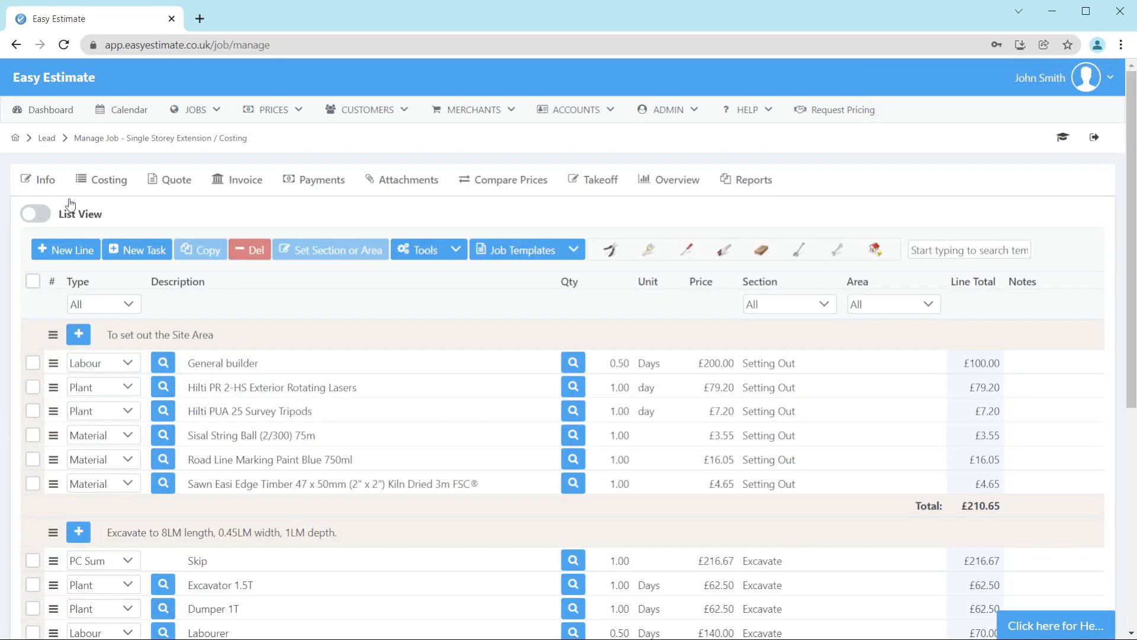
Review the costing lines and move the Skip line below Excavator 1.5T in the excavation task.
scroll(524, 369, down, 5)
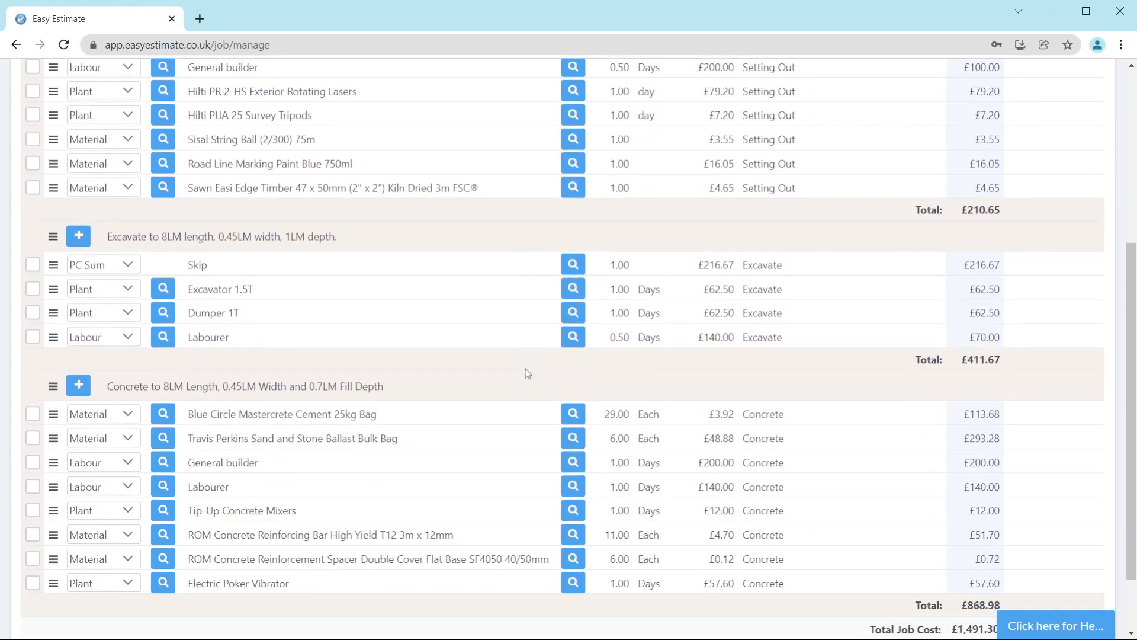
scroll(525, 369, down, 2)
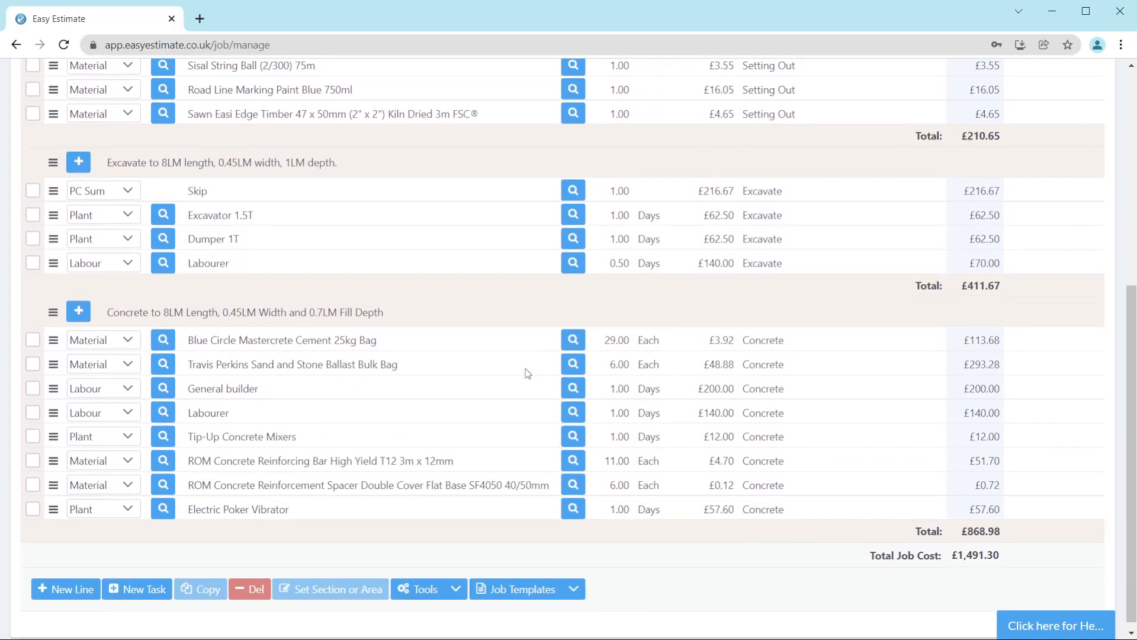
scroll(524, 368, up, 4)
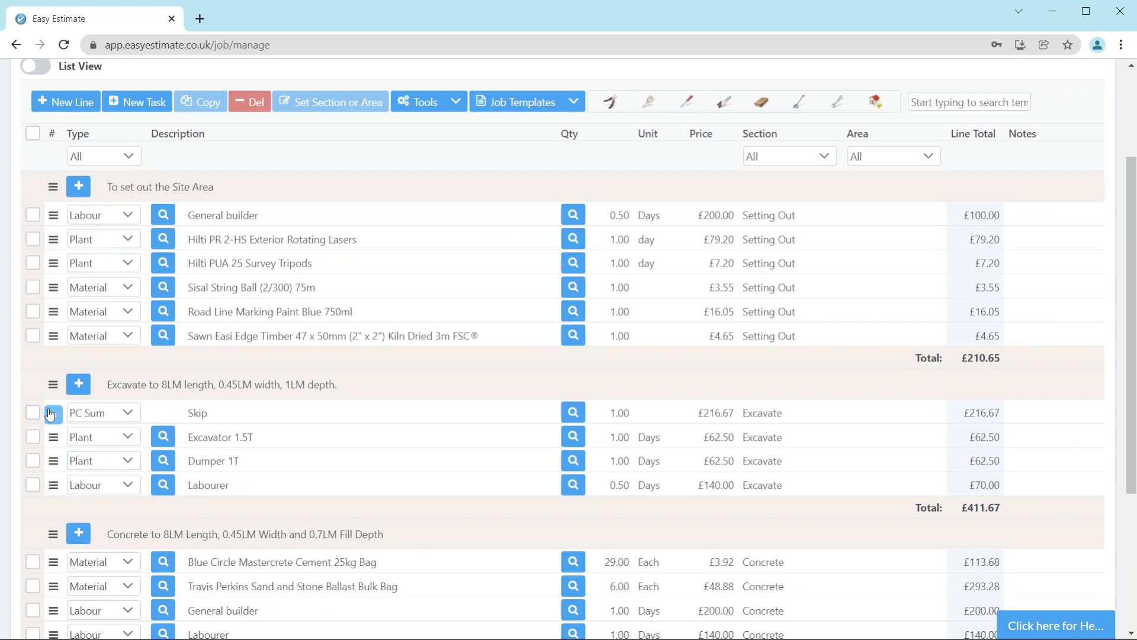
drag(52, 410, 55, 456)
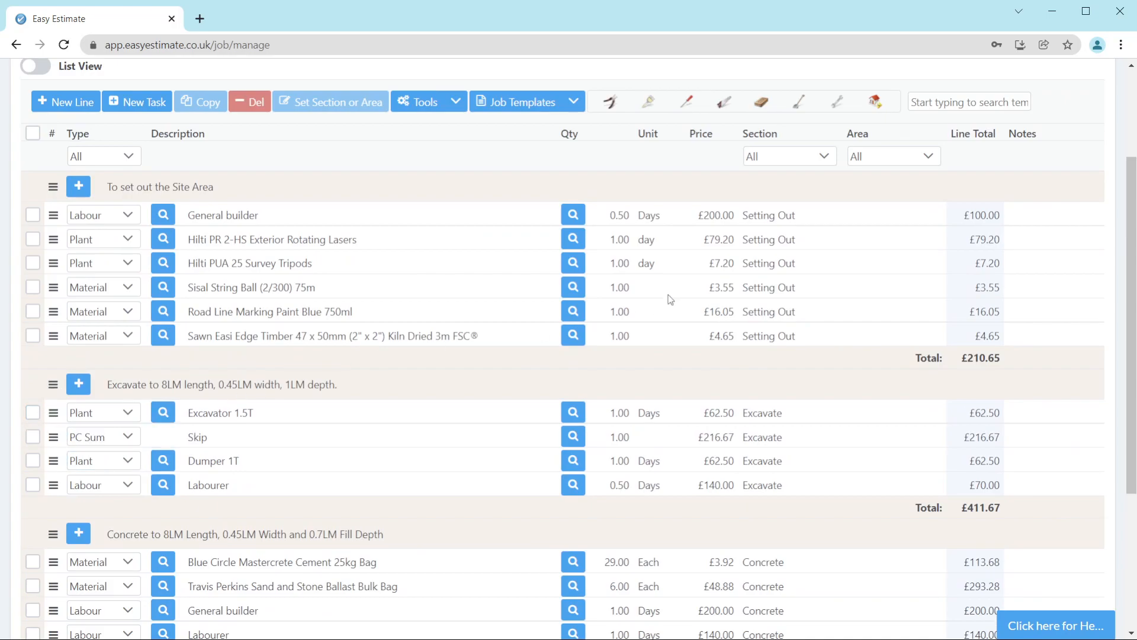
Switch the costing sheet to Group View and collapse the Setting Out section.
scroll(725, 607, down, 2)
scroll(711, 572, up, 4)
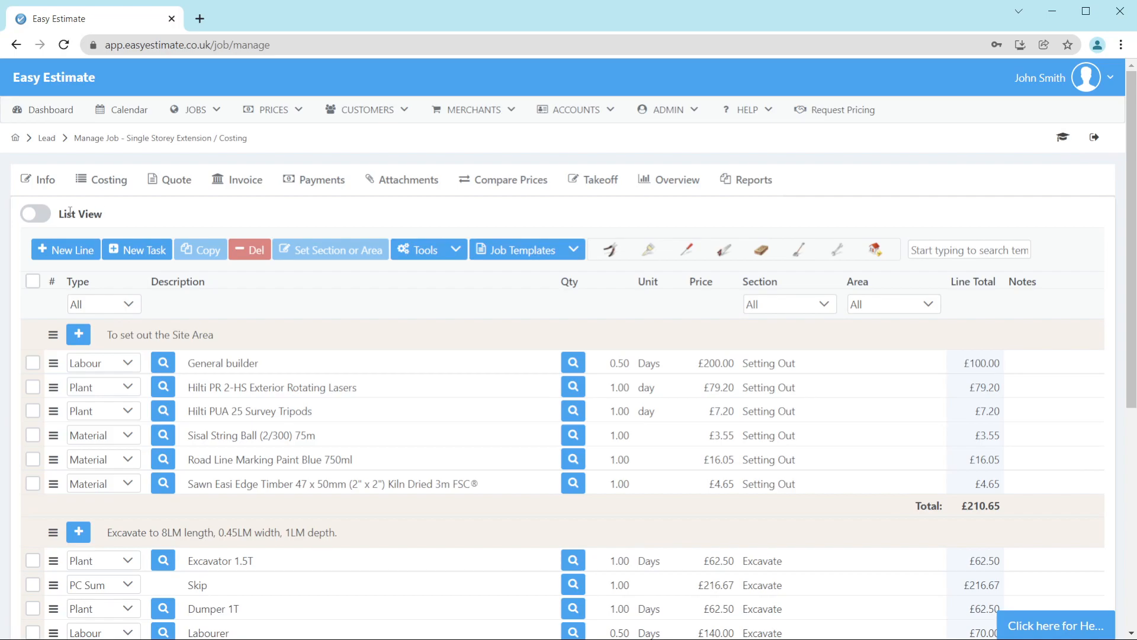
click(36, 215)
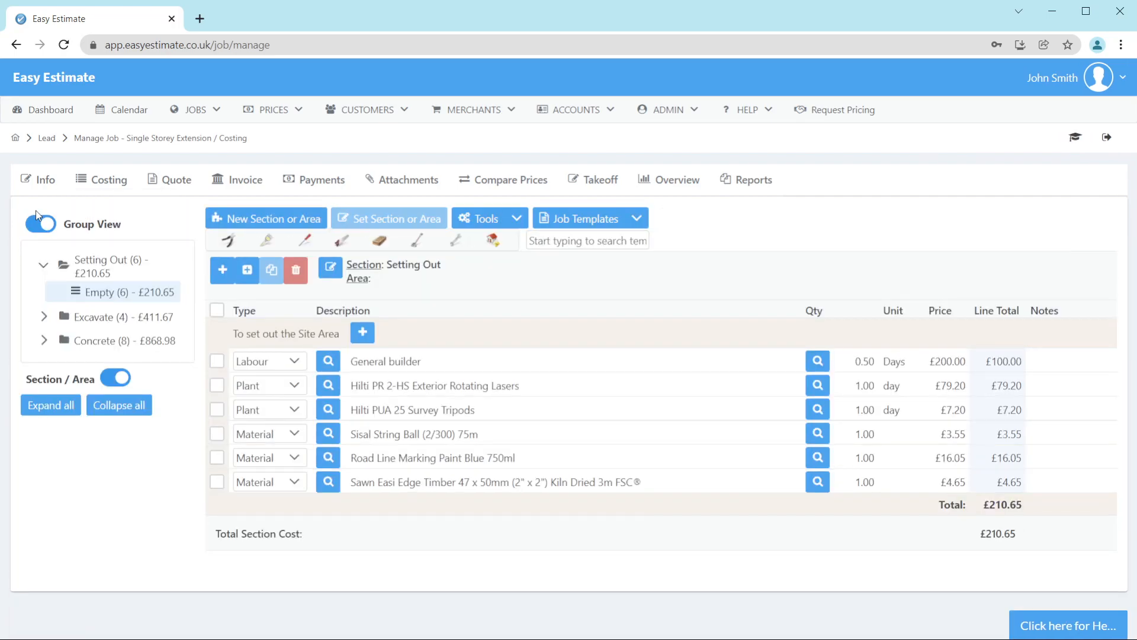
click(113, 276)
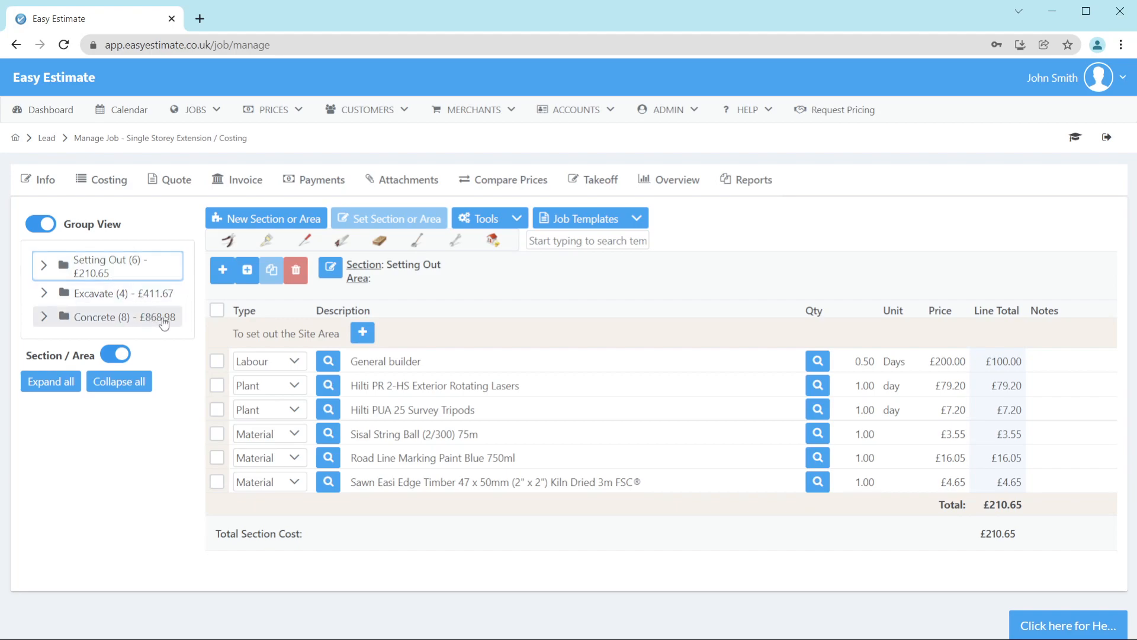
Open the Wall Foundation to DPC groundwork template and set the wall length to 8 LM.
click(417, 240)
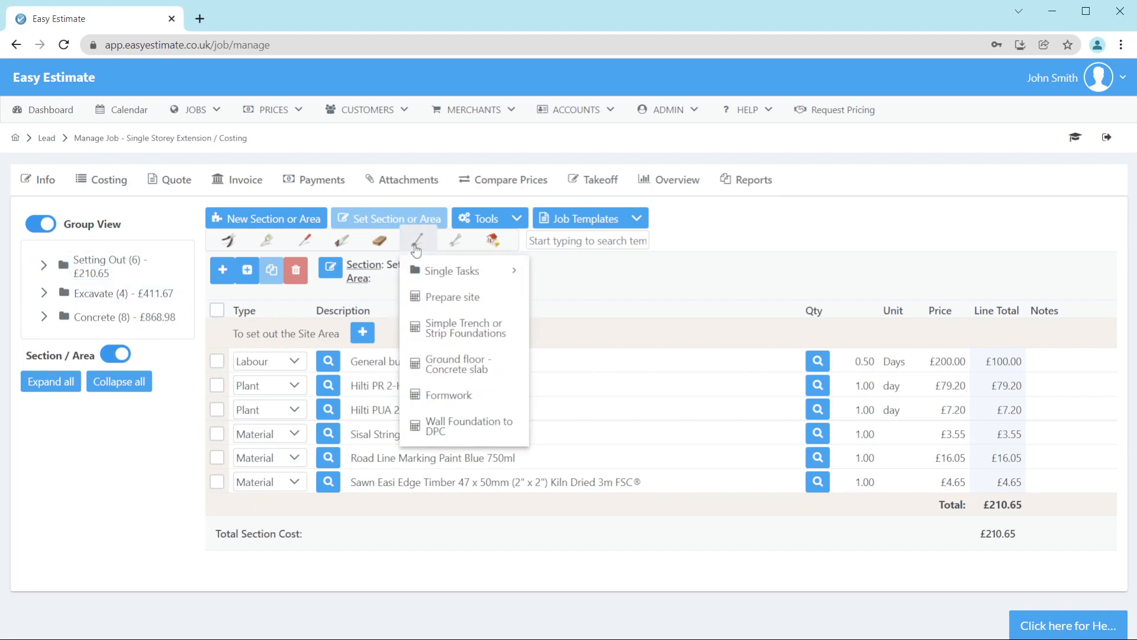
click(455, 433)
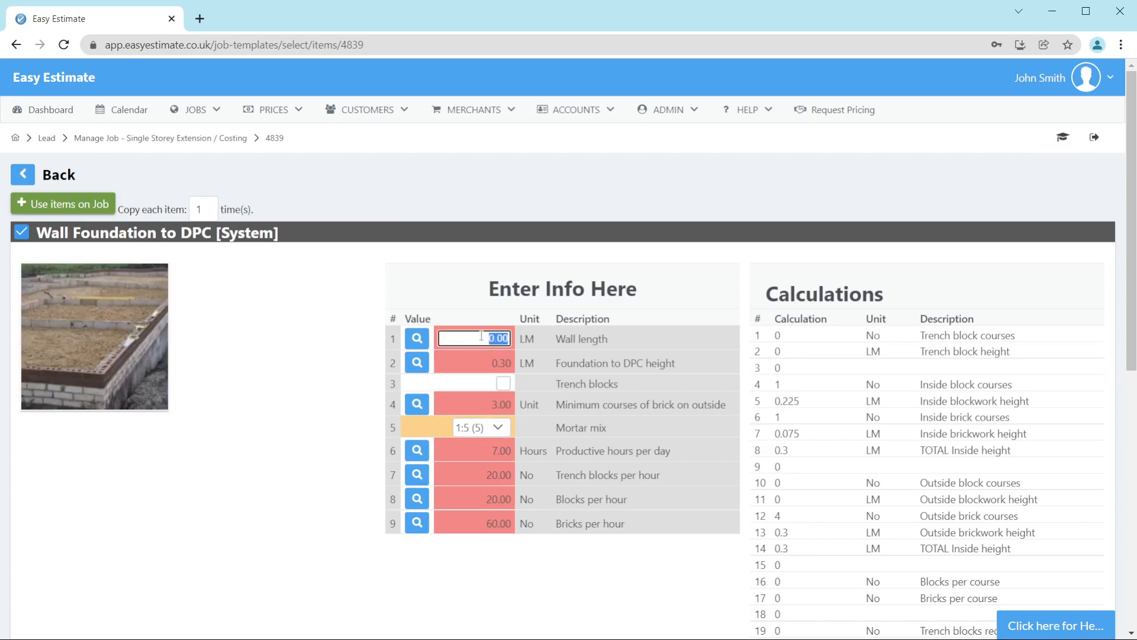
text(8)
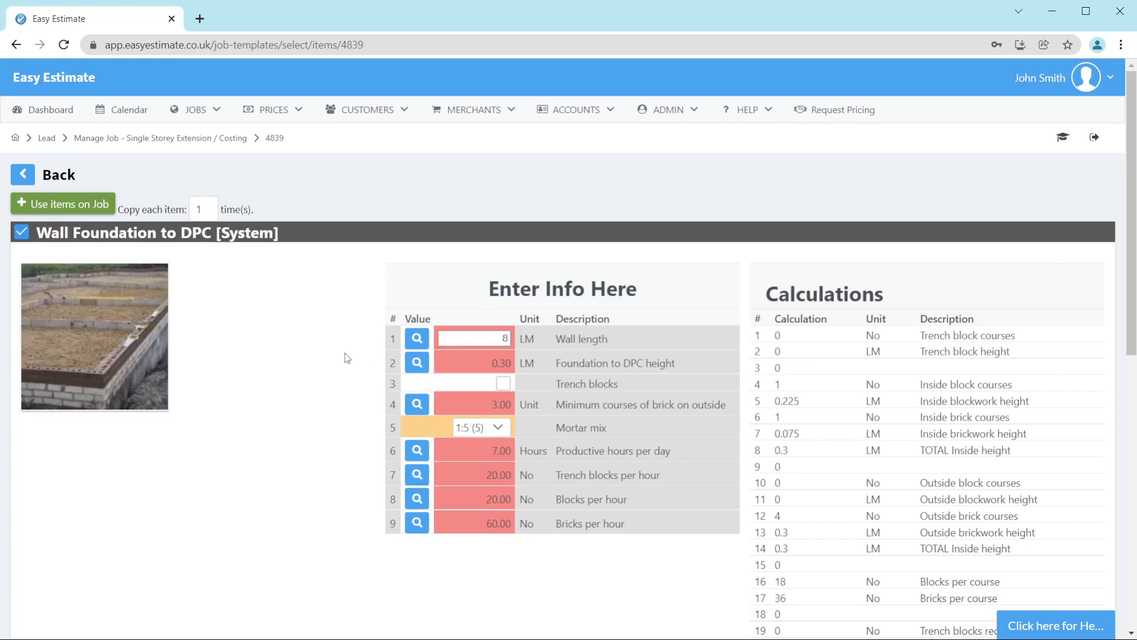
click(345, 353)
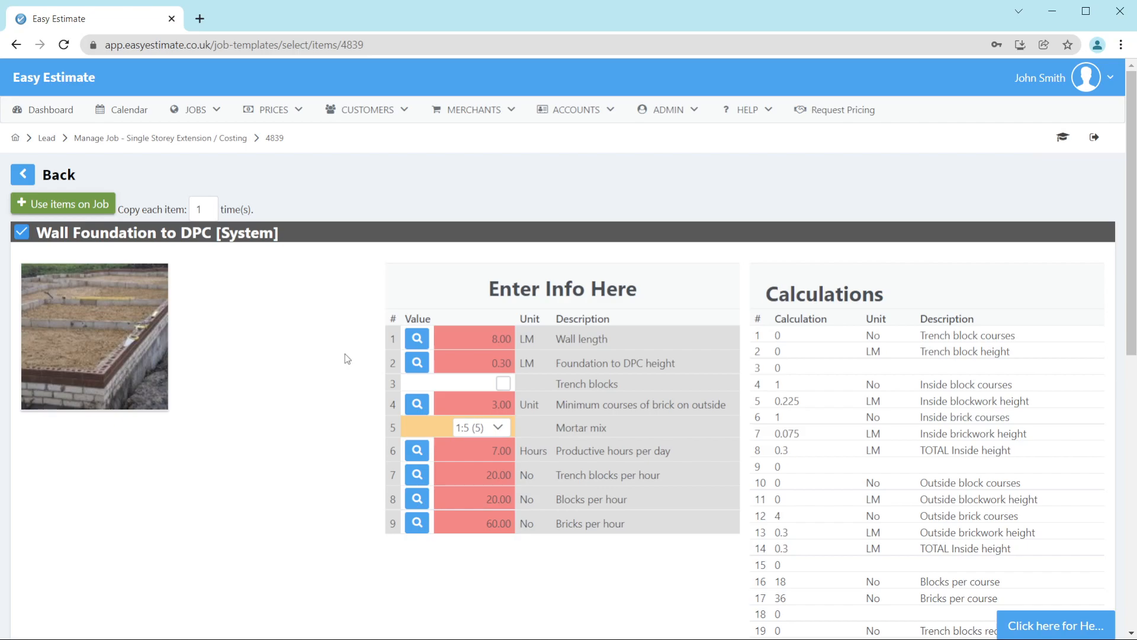
Check the mortar mix options, keep 1:5, and add the Wall Foundation to DPC items to the job.
click(482, 427)
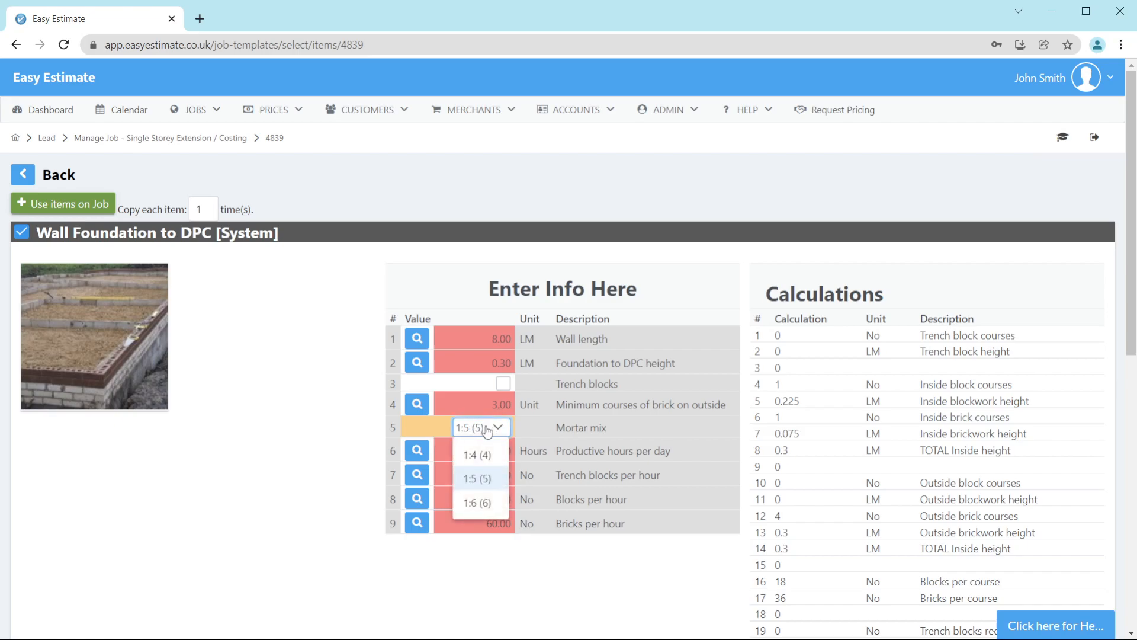
click(486, 430)
scroll(345, 470, down, 8)
scroll(347, 472, down, 2)
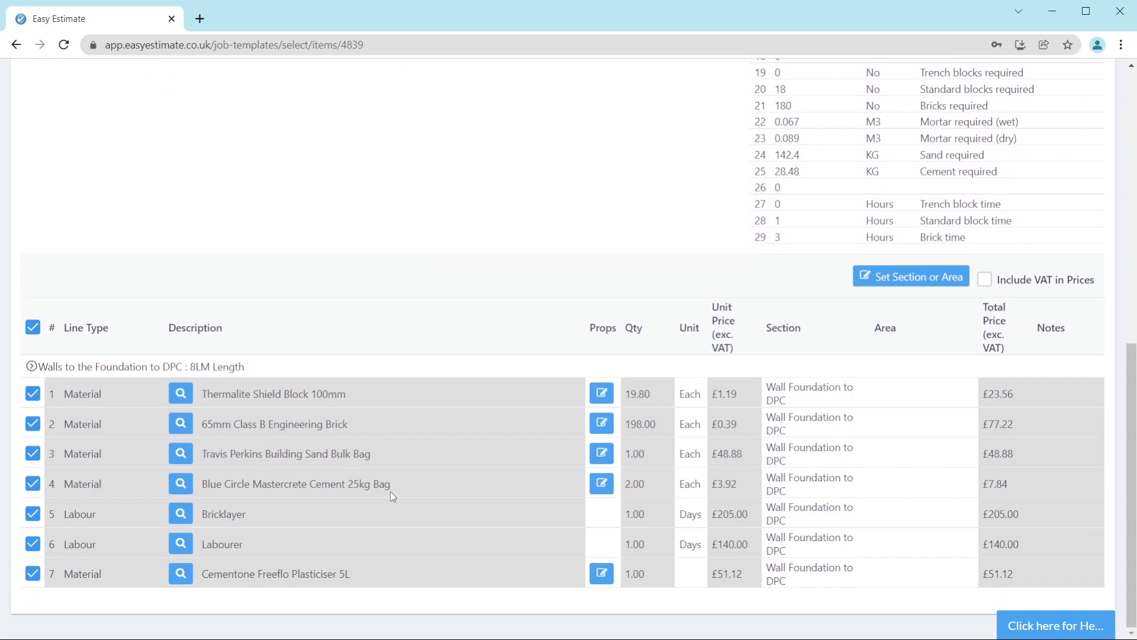
scroll(384, 459, up, 10)
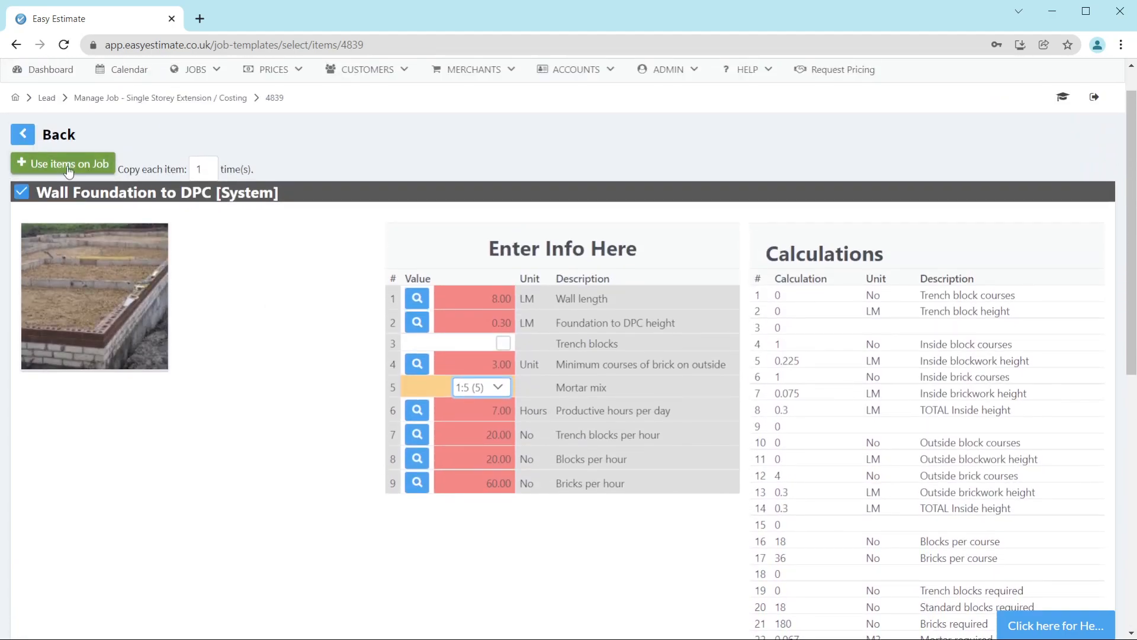
click(66, 169)
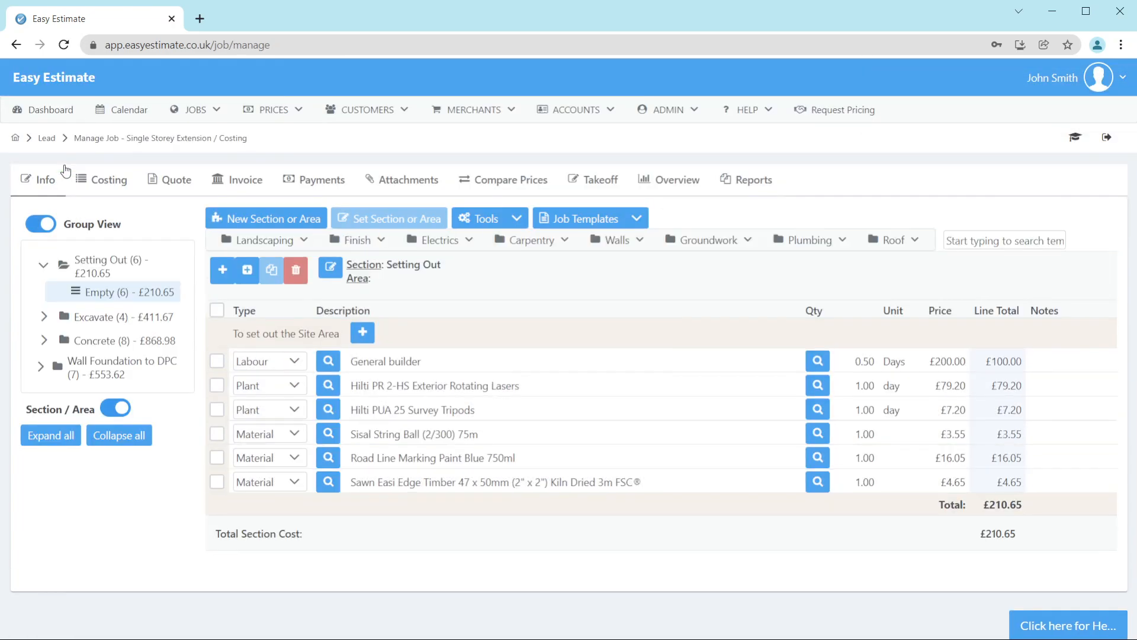
Collapse the Setting Out section, check the Wall Foundation to DPC section, and switch the costing sheet back to List View.
click(124, 263)
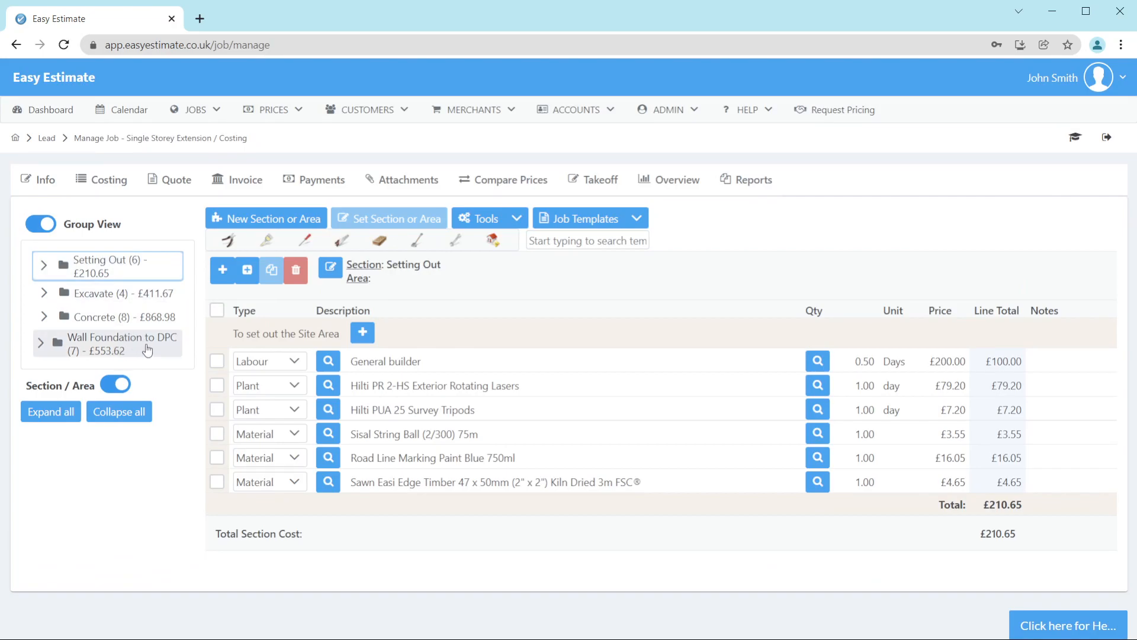
click(149, 354)
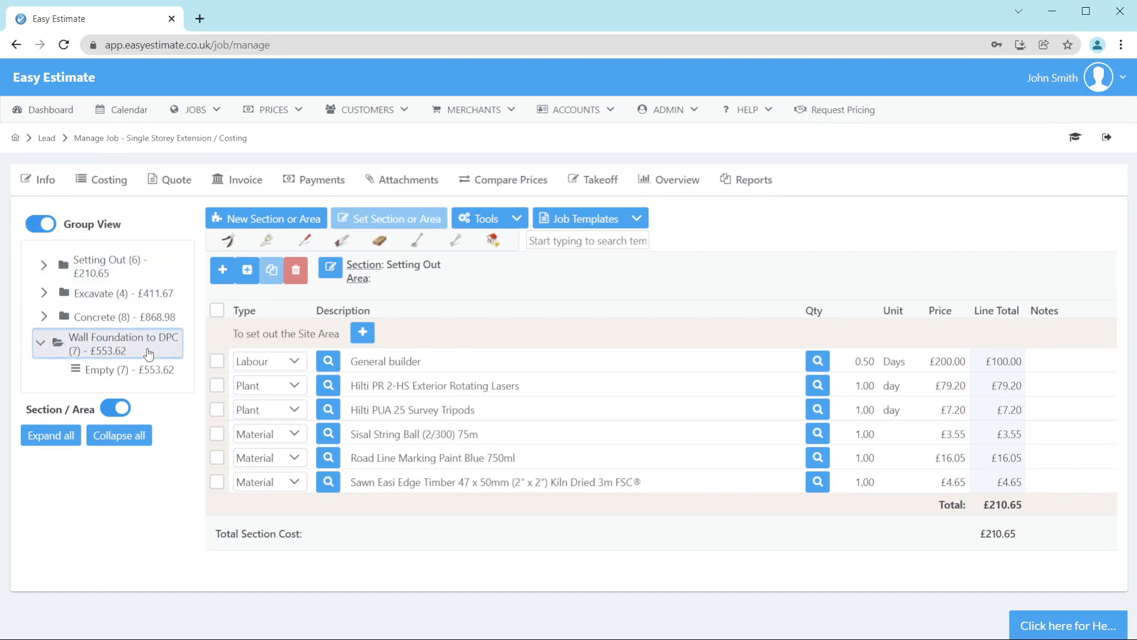
click(148, 353)
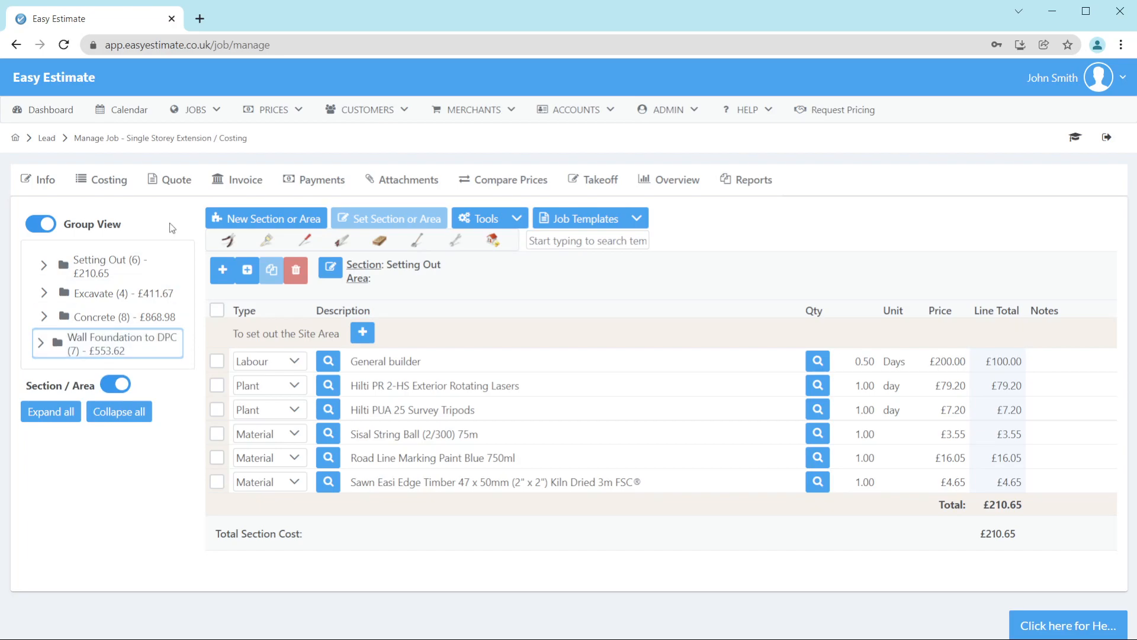
click(41, 225)
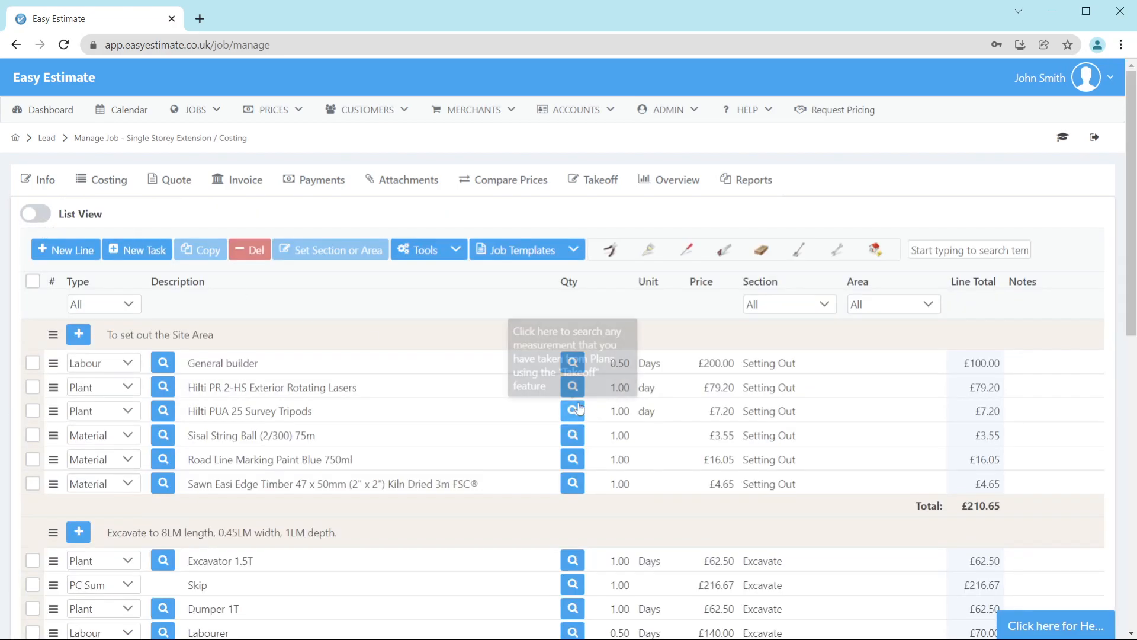
Add a Material line at the end of the costing, search for "bricks" and choose 65mm Concrete Common Bricks from Selco.
scroll(468, 375, down, 7)
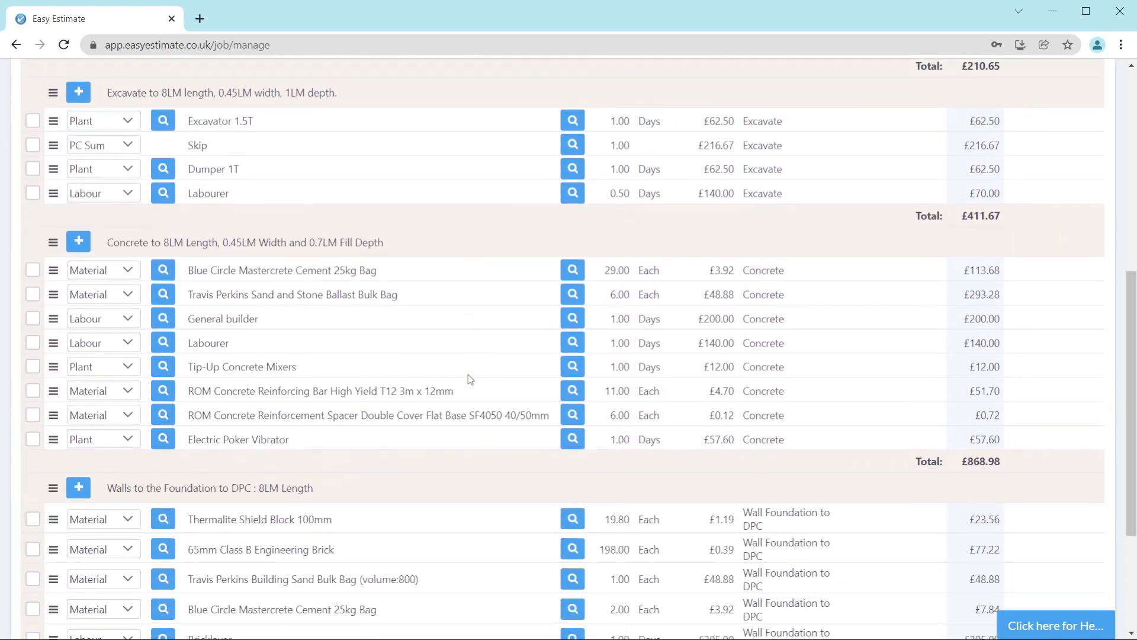
scroll(467, 374, down, 4)
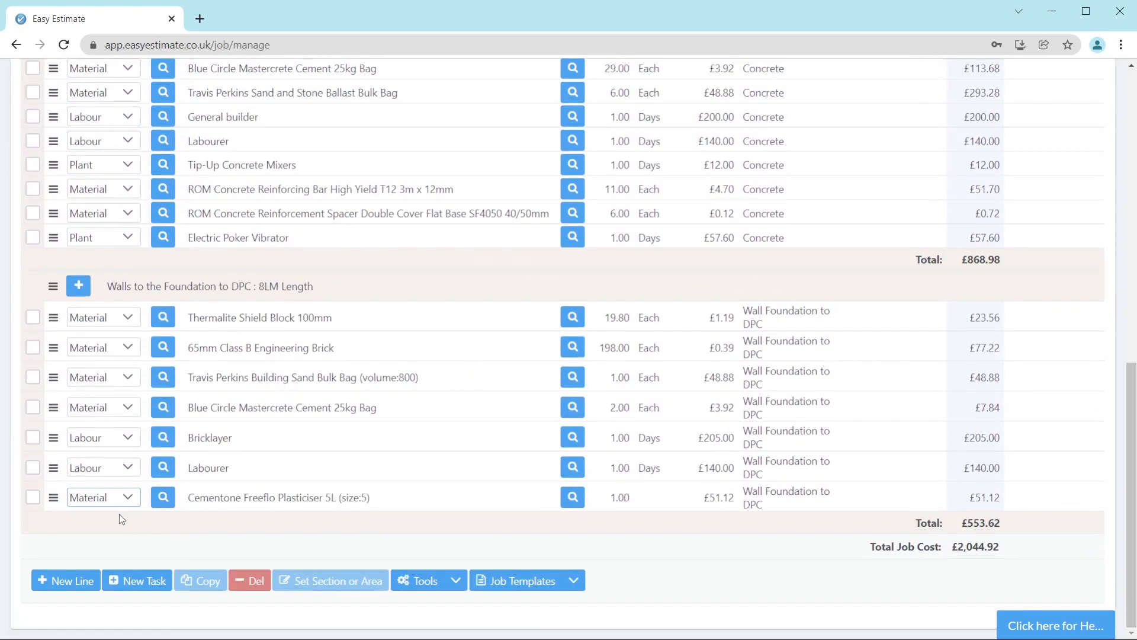
click(72, 585)
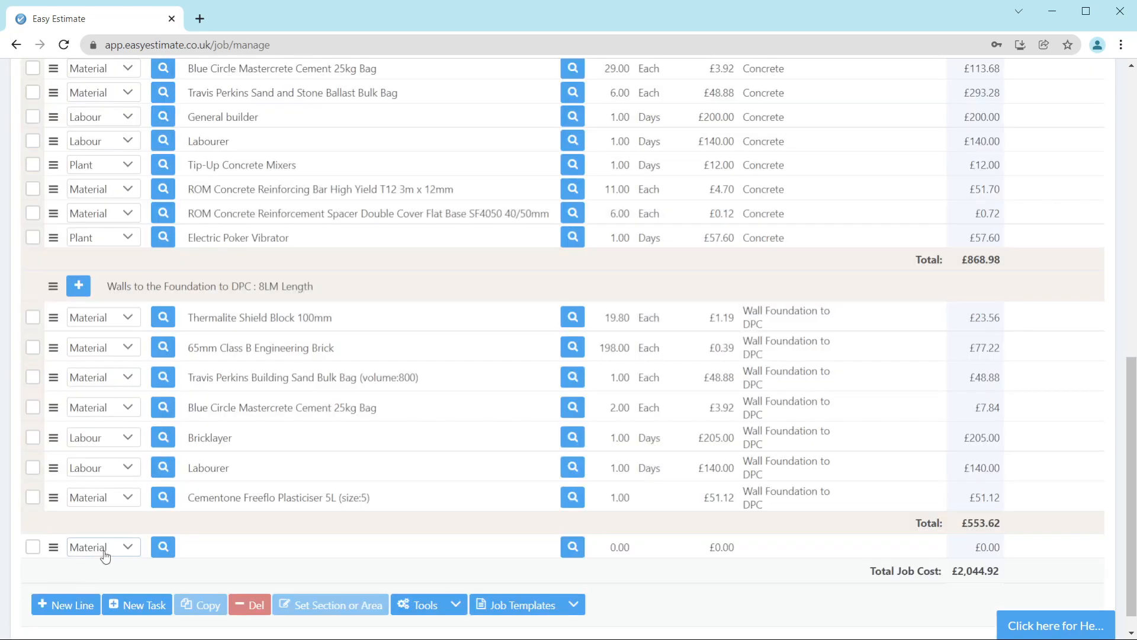
click(126, 547)
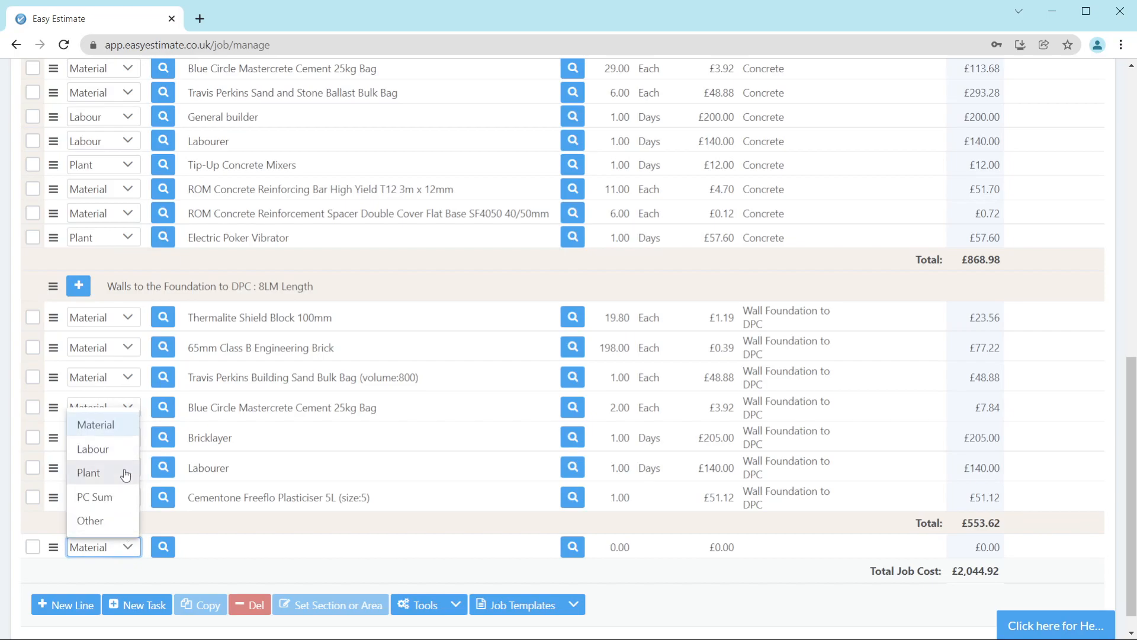
click(232, 553)
click(164, 546)
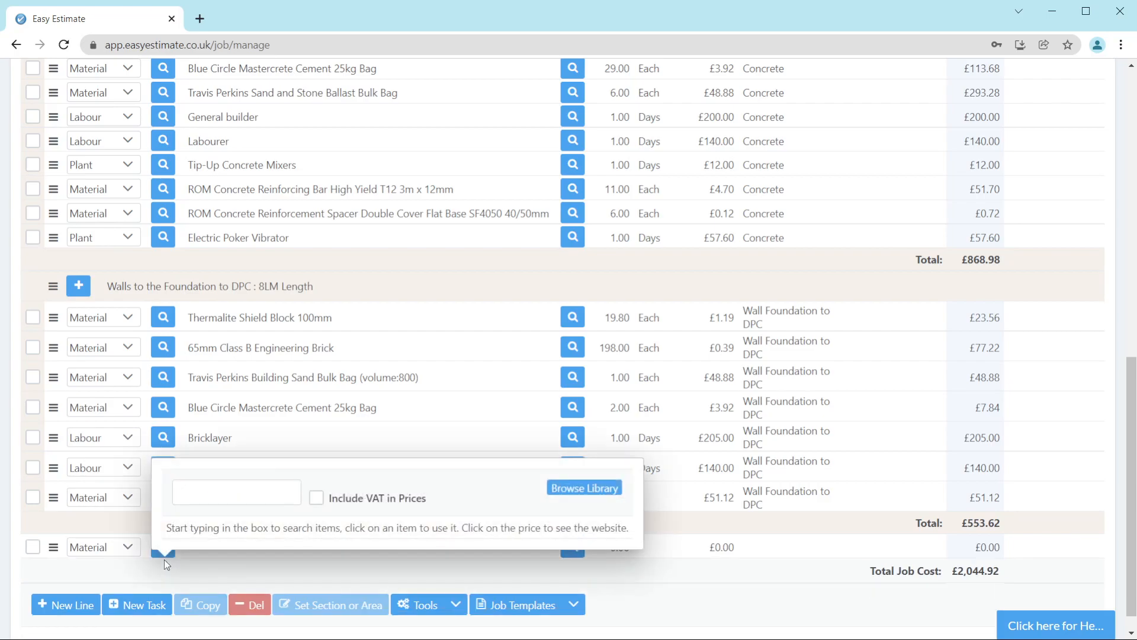
click(210, 551)
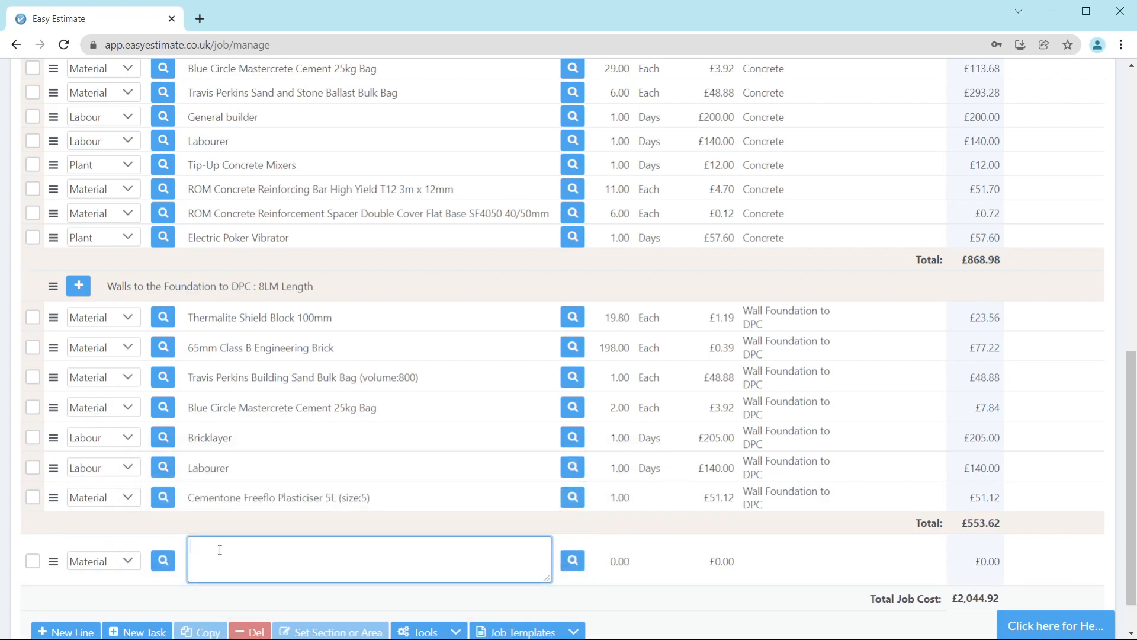
click(163, 559)
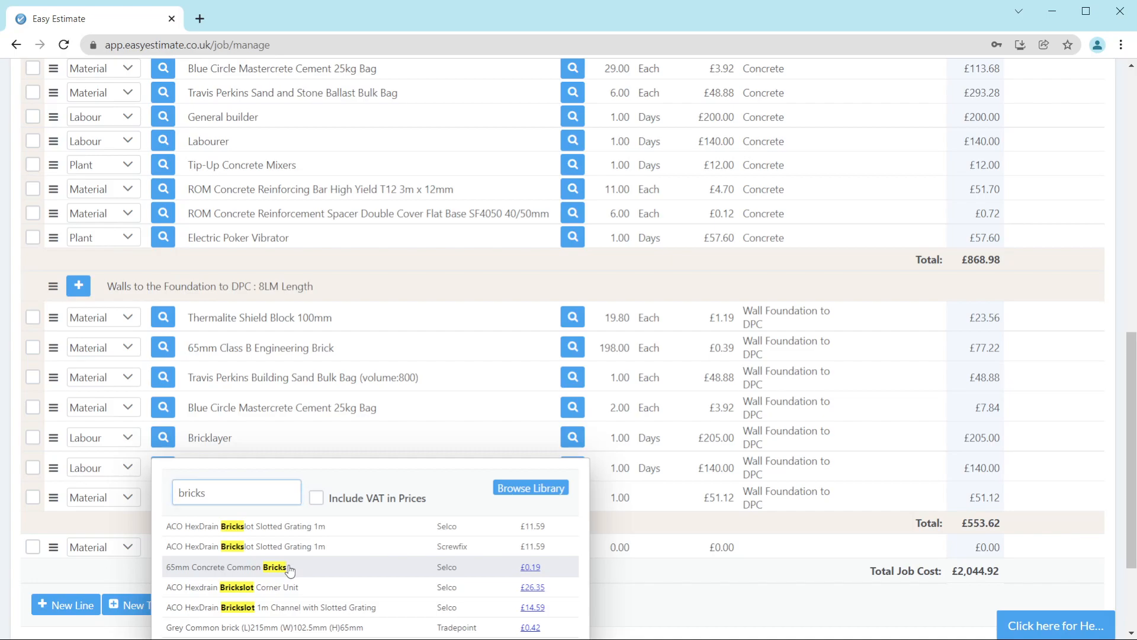
click(290, 569)
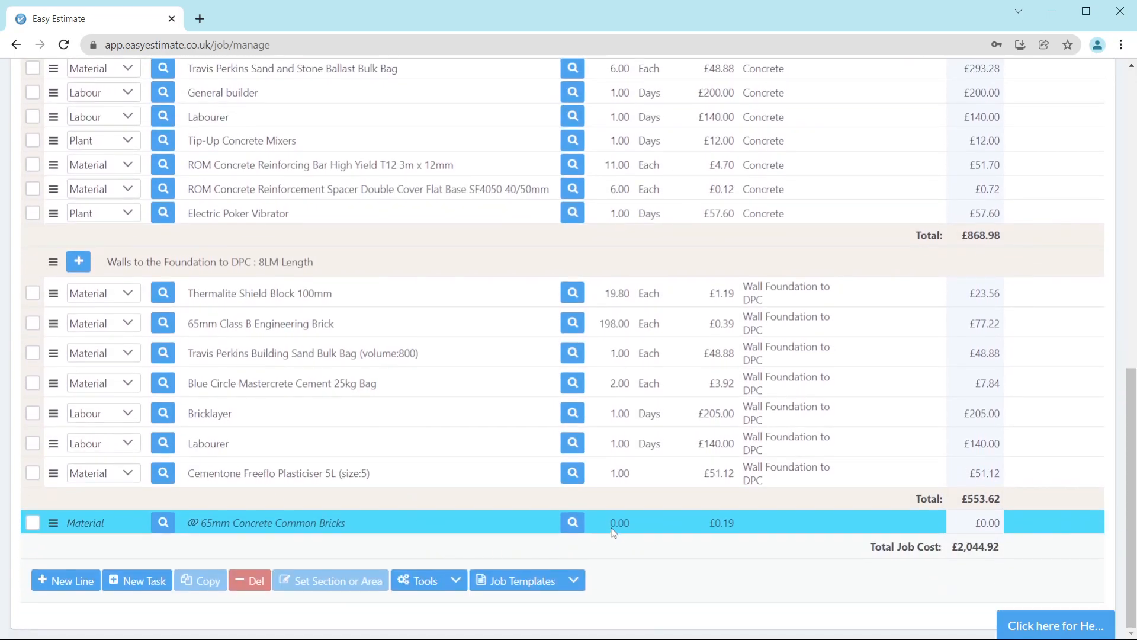
Set the quantity of the 65mm Concrete Common Bricks line to 400.
click(612, 525)
text(400)
key(Return)
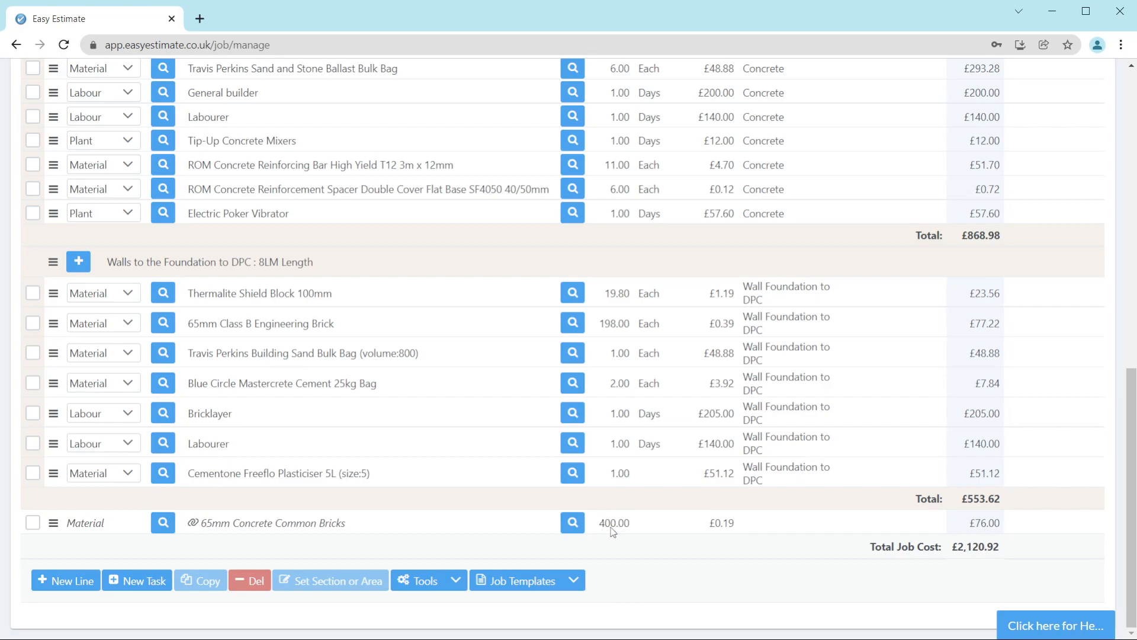
Open the job's quotation and look over its covering letter, display options and profit markups.
scroll(512, 491, up, 9)
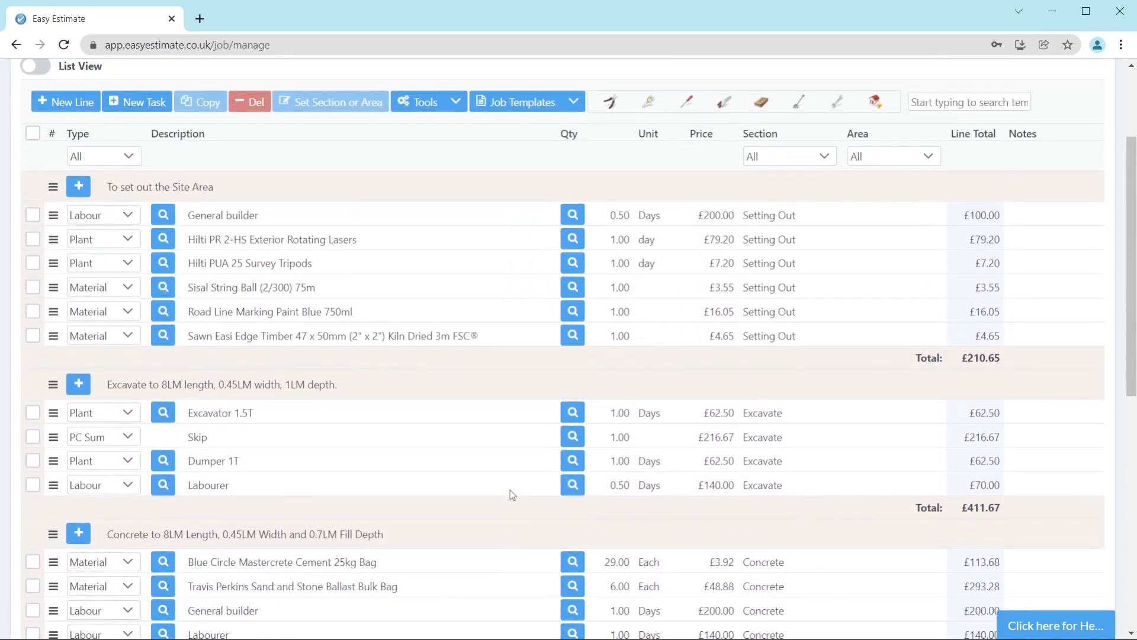
scroll(511, 495, up, 3)
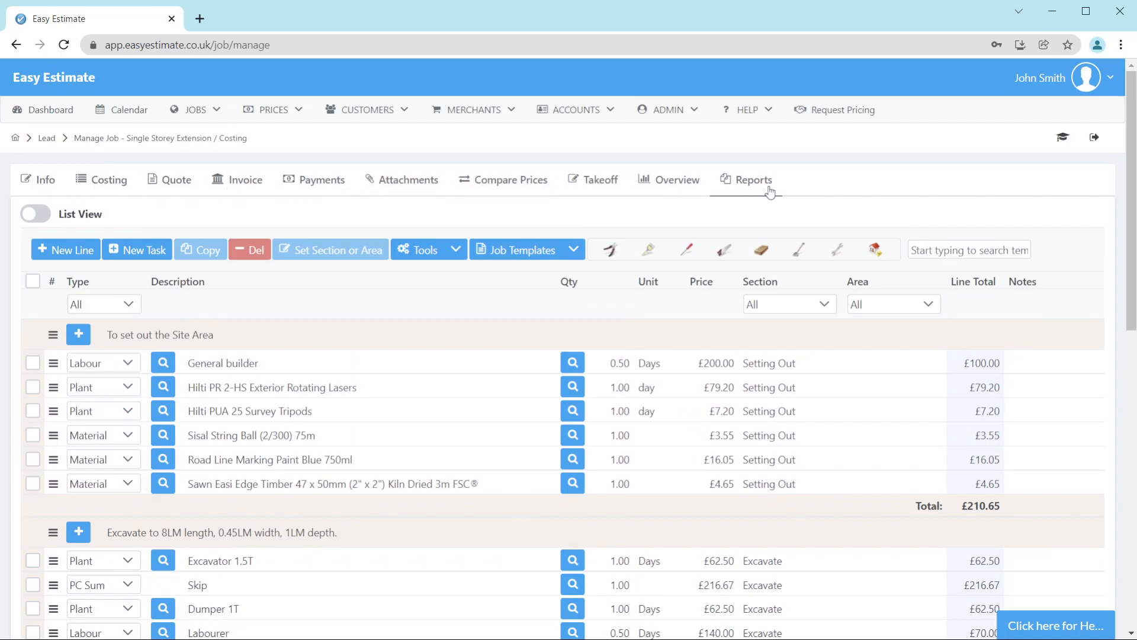
click(171, 193)
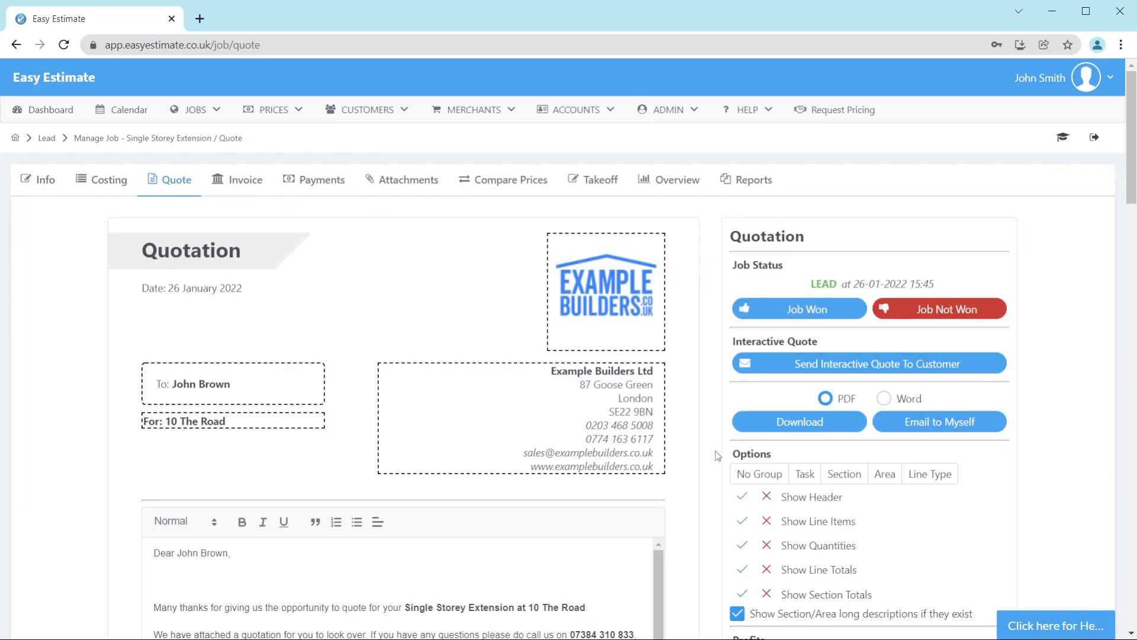
scroll(717, 454, down, 2)
scroll(718, 455, down, 5)
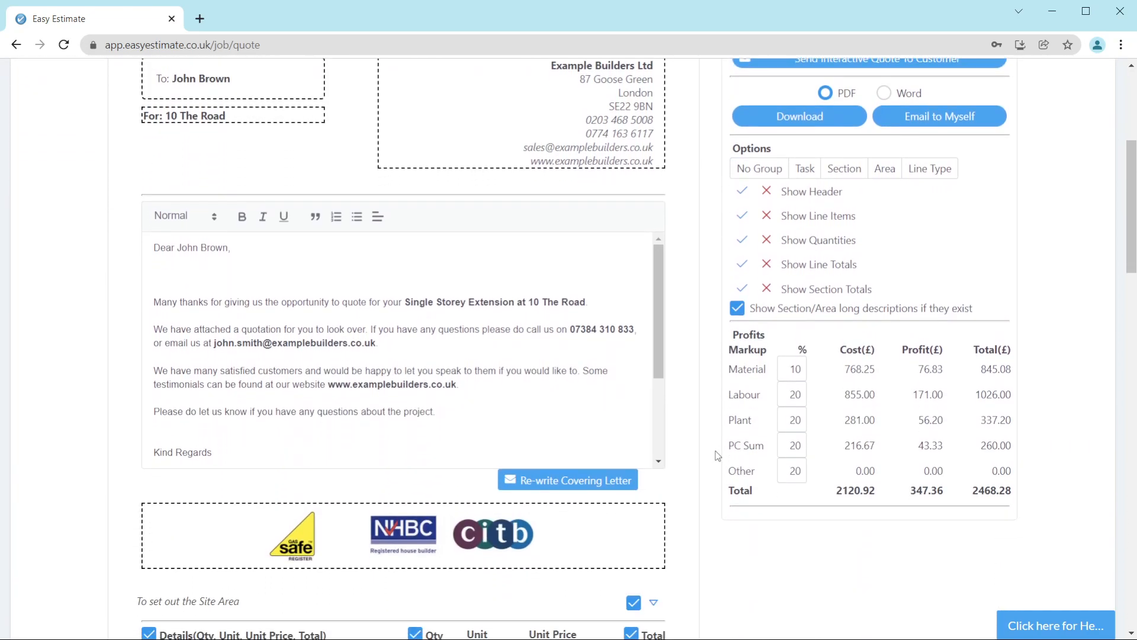
Set the quotation's profit markup to 20% for Material and 25% for Labour.
drag(733, 265, 766, 286)
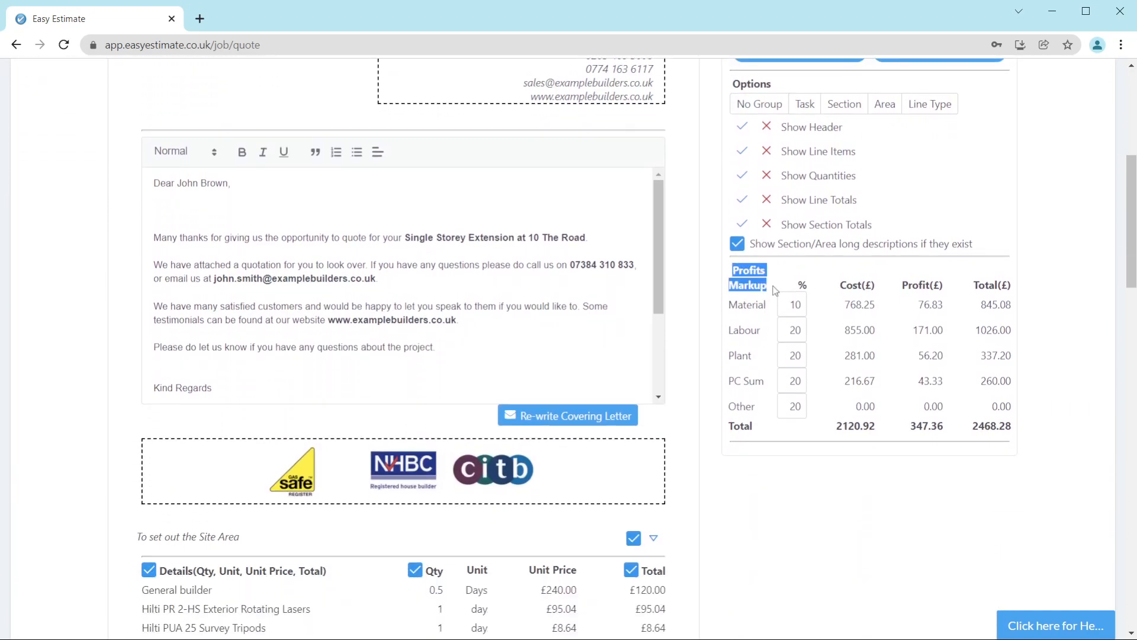
double_click(794, 304)
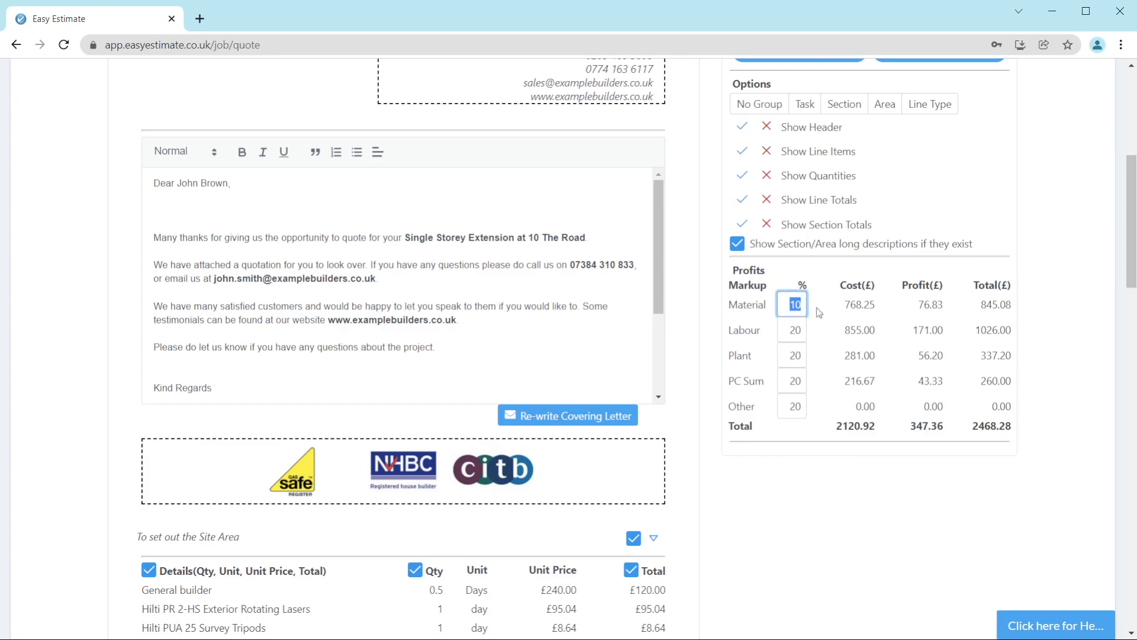
text(20)
key(Tab)
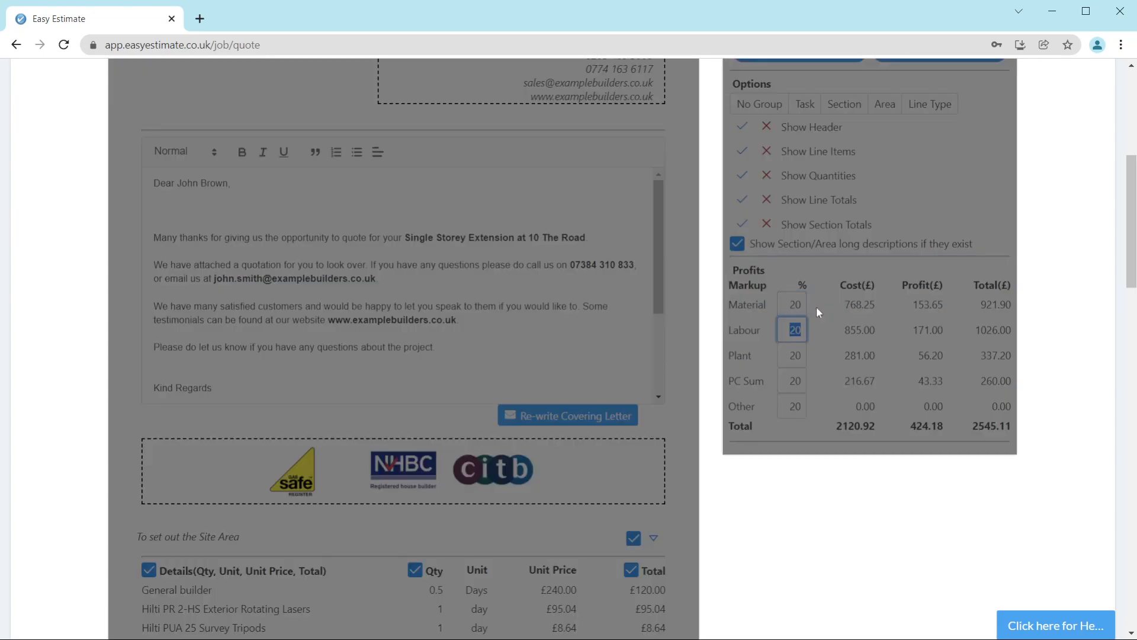
text(2)
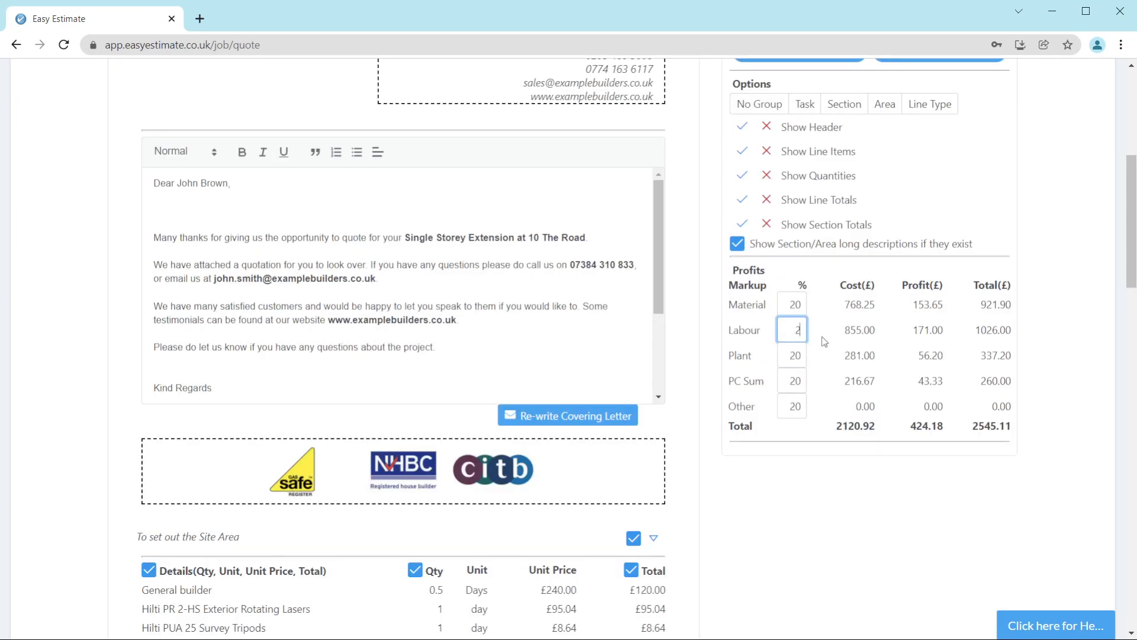
key(Tab)
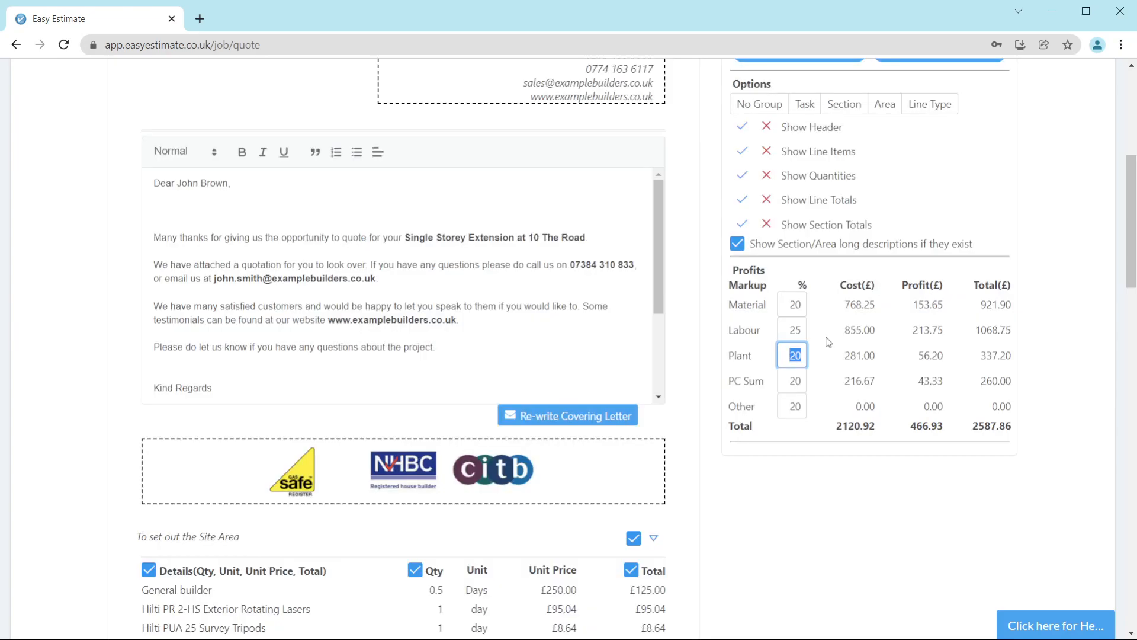
drag(971, 430, 1027, 426)
click(990, 451)
Hide the line items throughout the quotation, check the task summaries, and show the line items again.
scroll(677, 490, down, 1)
scroll(679, 490, up, 1)
double_click(735, 80)
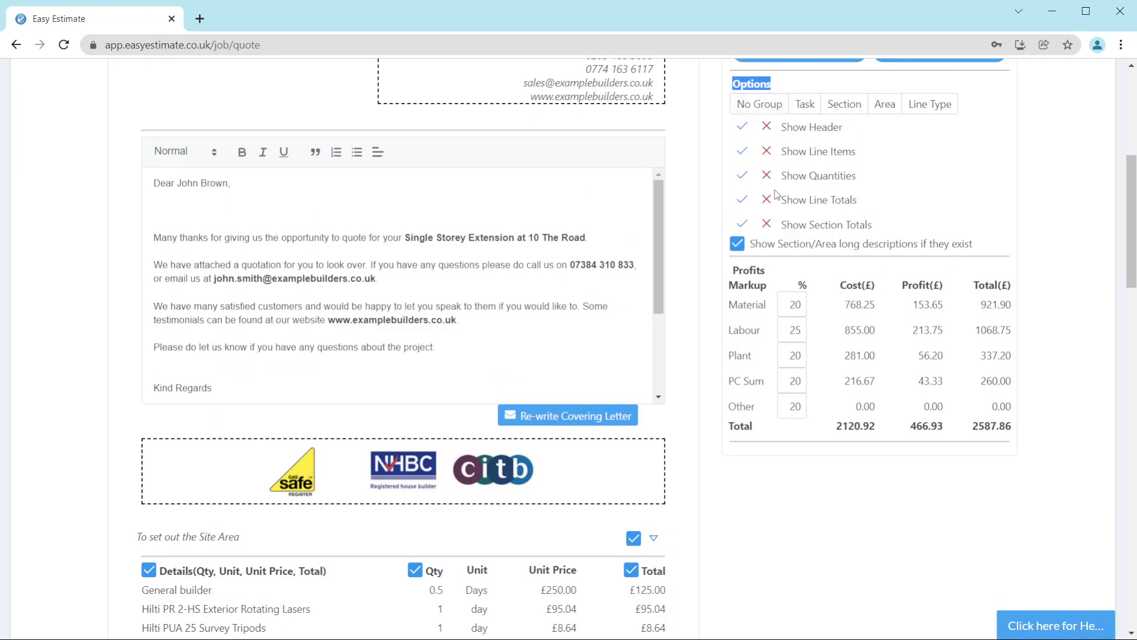
click(766, 151)
scroll(650, 467, down, 4)
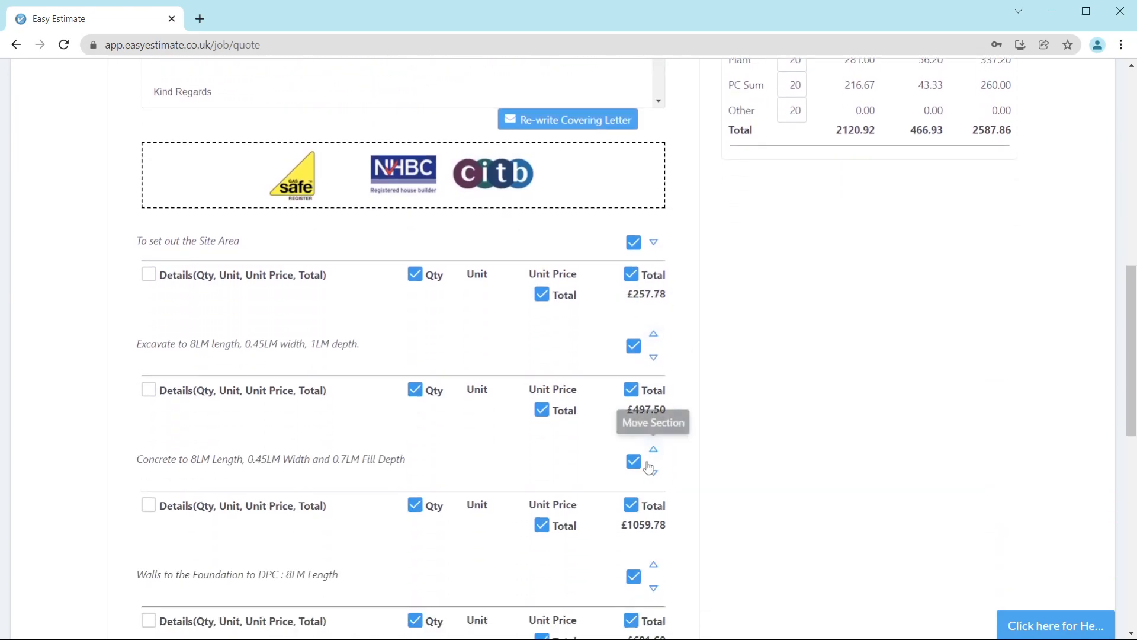
scroll(681, 447, up, 4)
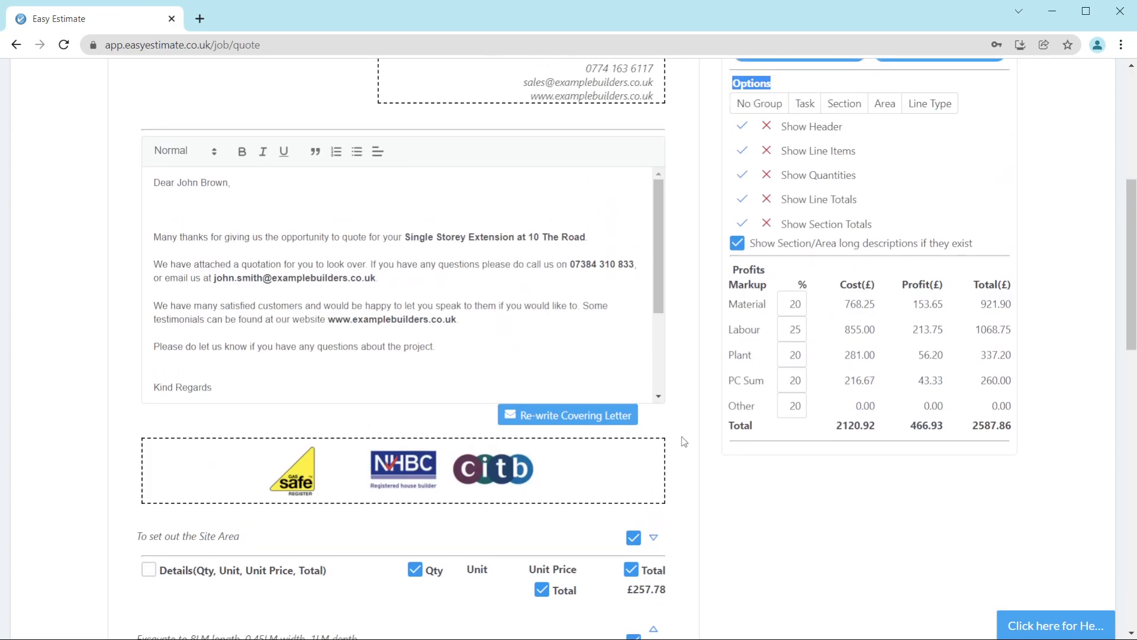
click(741, 155)
Hide the quantities and line totals for the "To set out the Site Area" task, keeping its task total shown.
scroll(685, 398, down, 3)
click(415, 349)
click(631, 349)
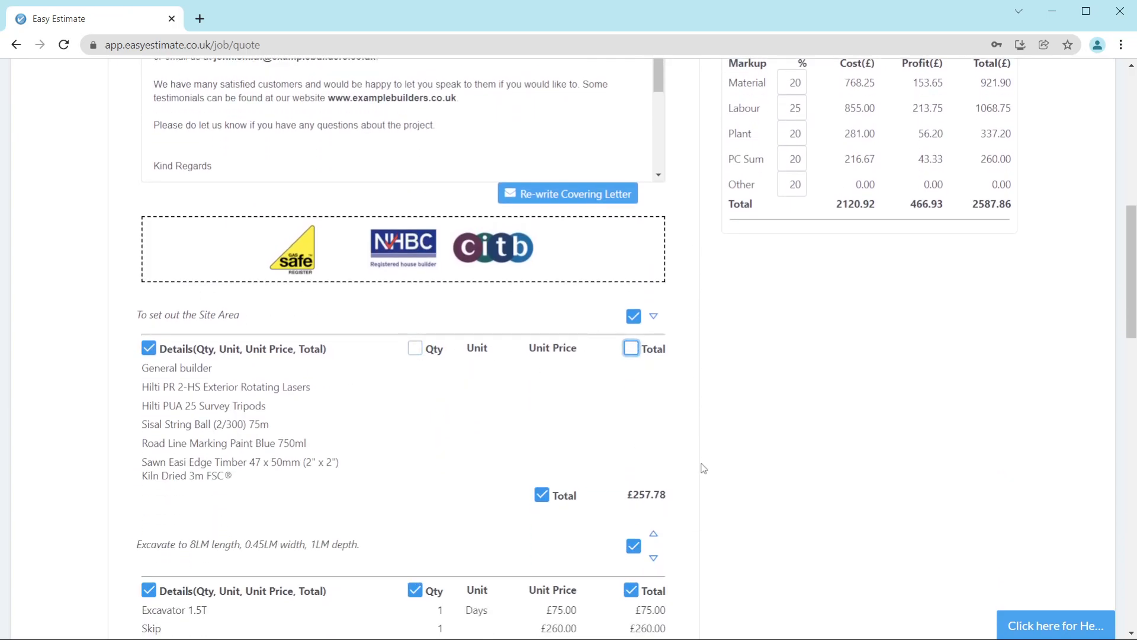
click(541, 495)
click(543, 496)
Check the interactive quote option and download the quotation as a PDF.
scroll(677, 476, up, 8)
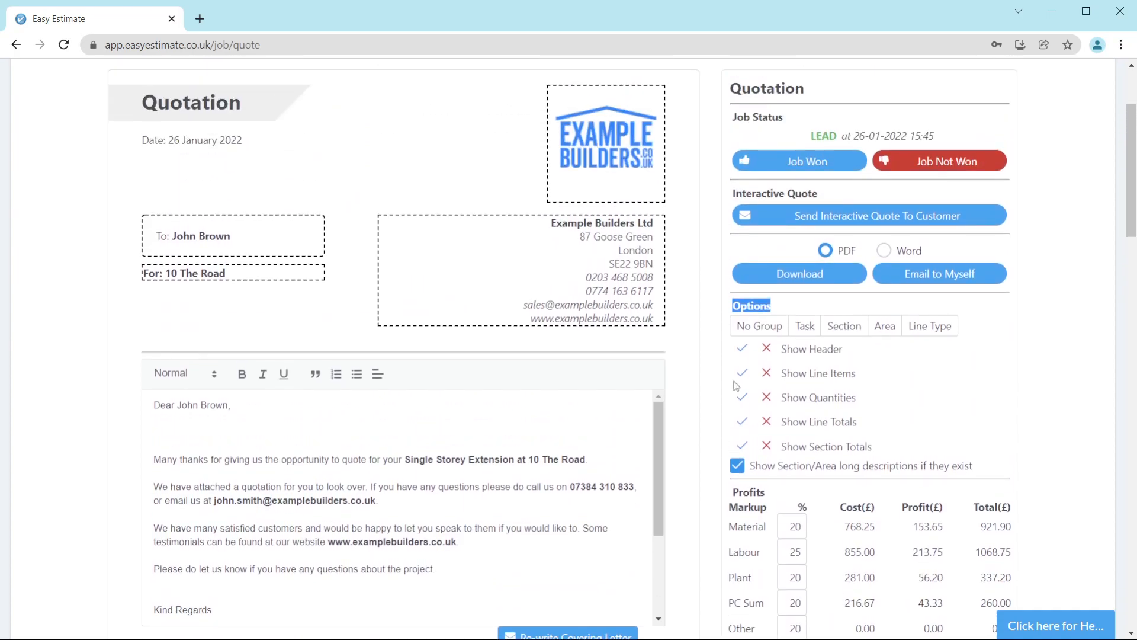
mouse_move(811, 221)
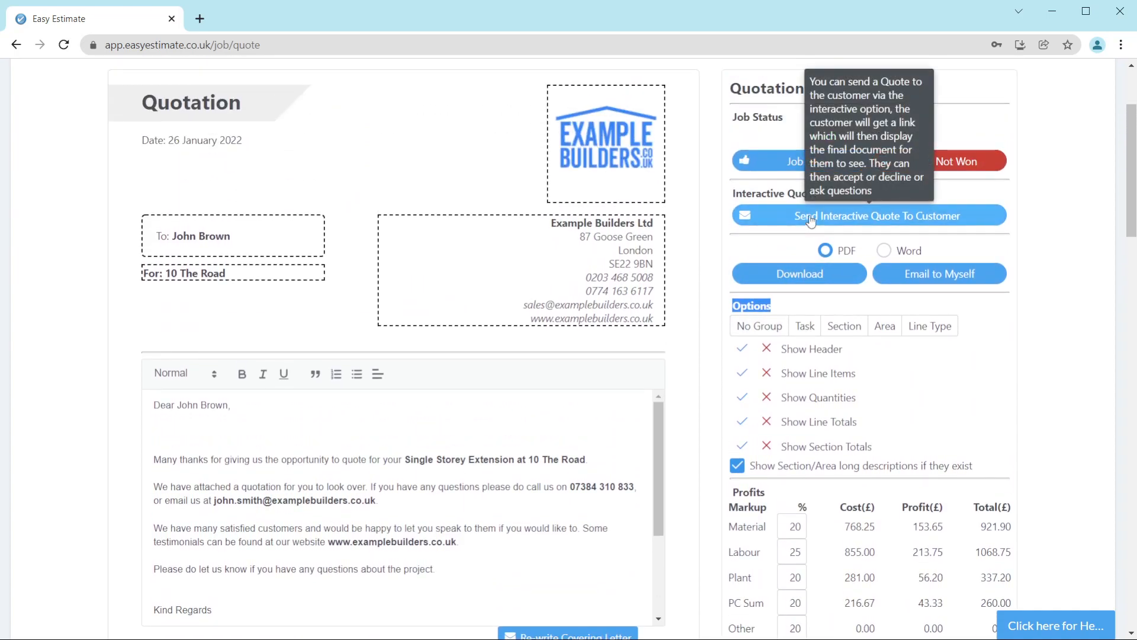
click(804, 276)
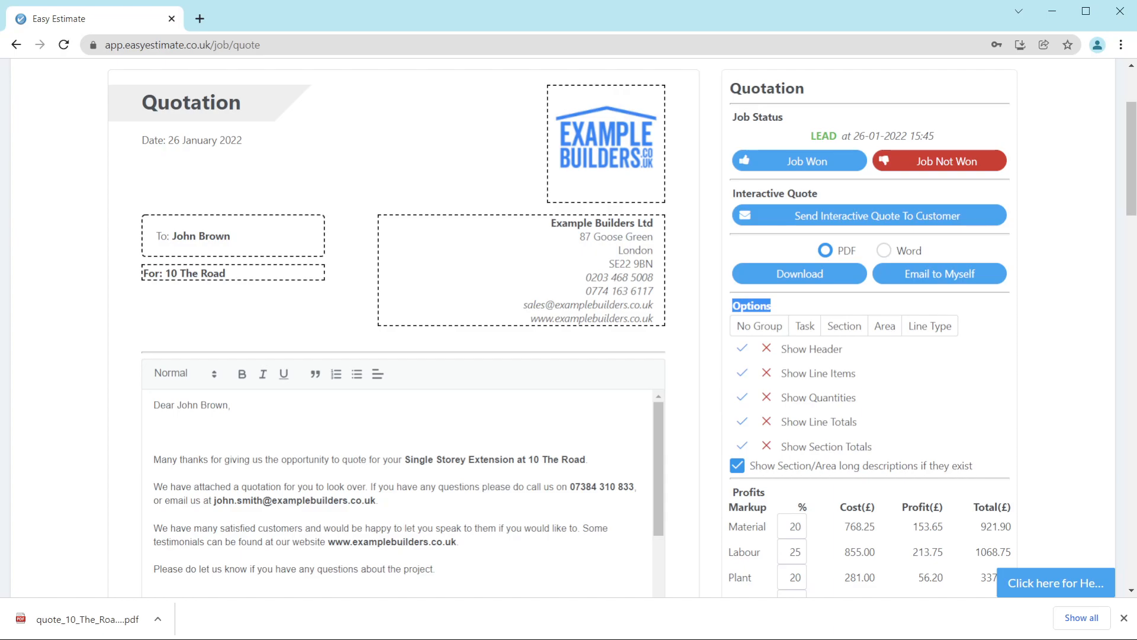
Open the live help chat to view it and close it again.
click(1065, 583)
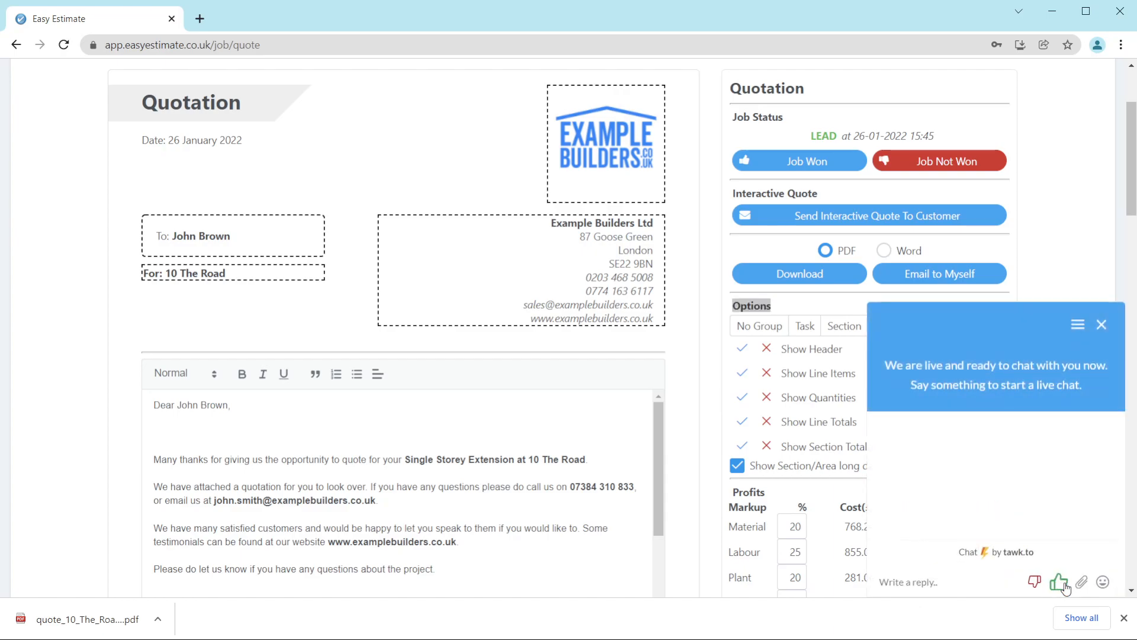
click(1101, 326)
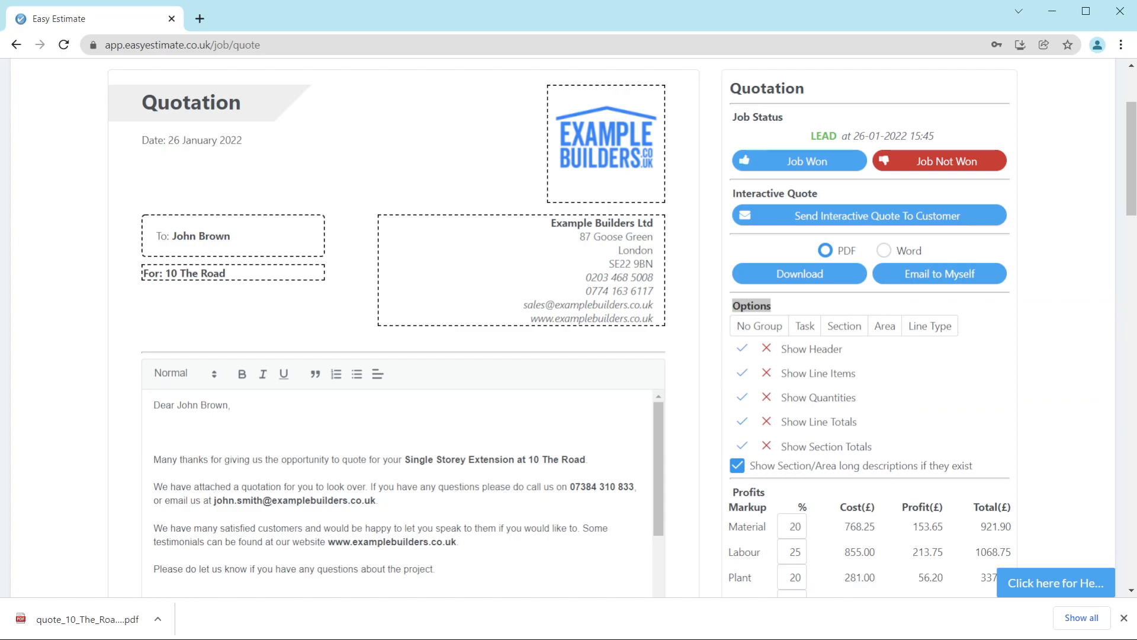